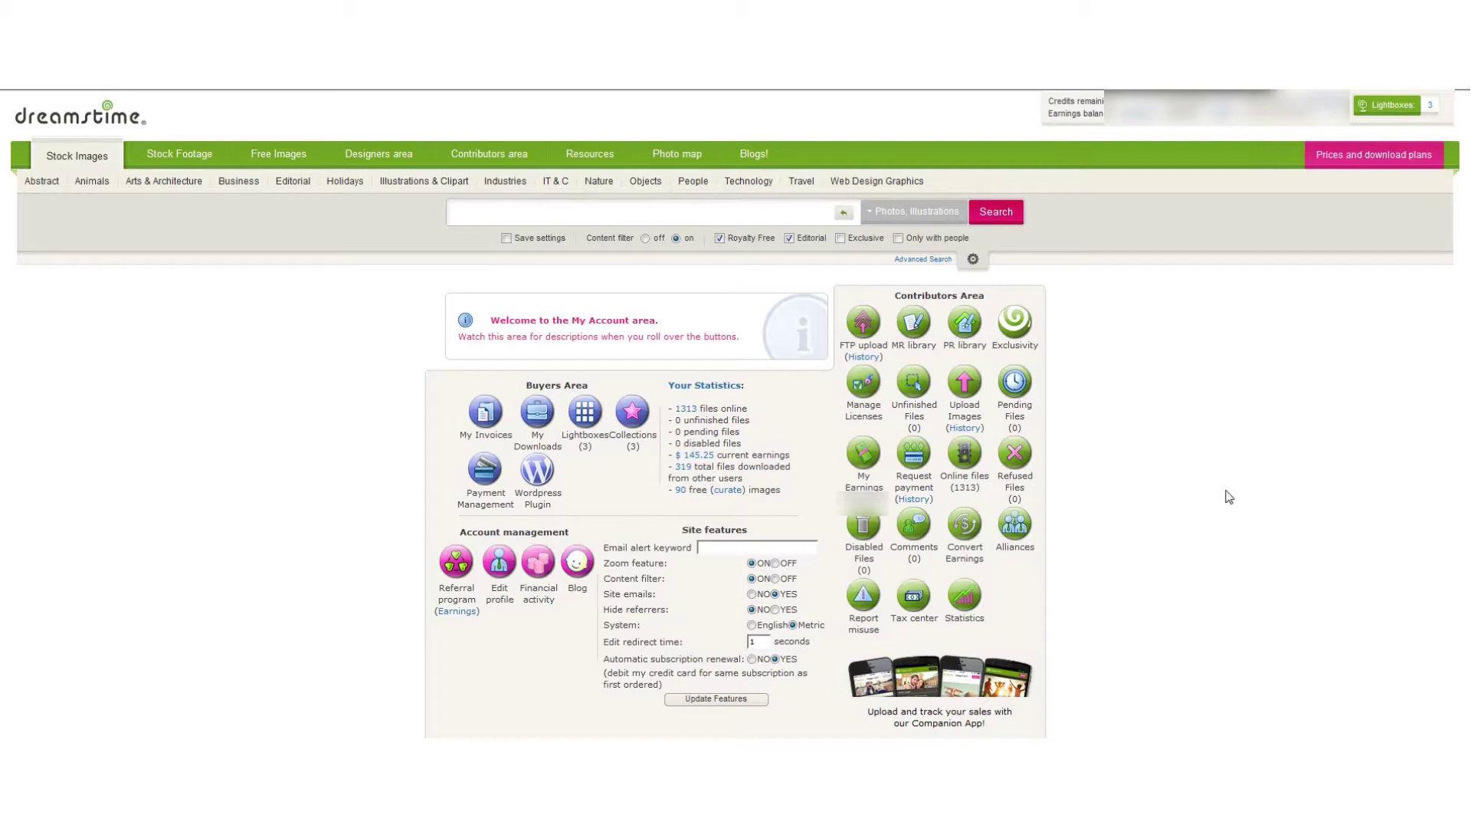
- Go from My Account's Contributors Area to the Upload Images page
mouse_move(973, 391)
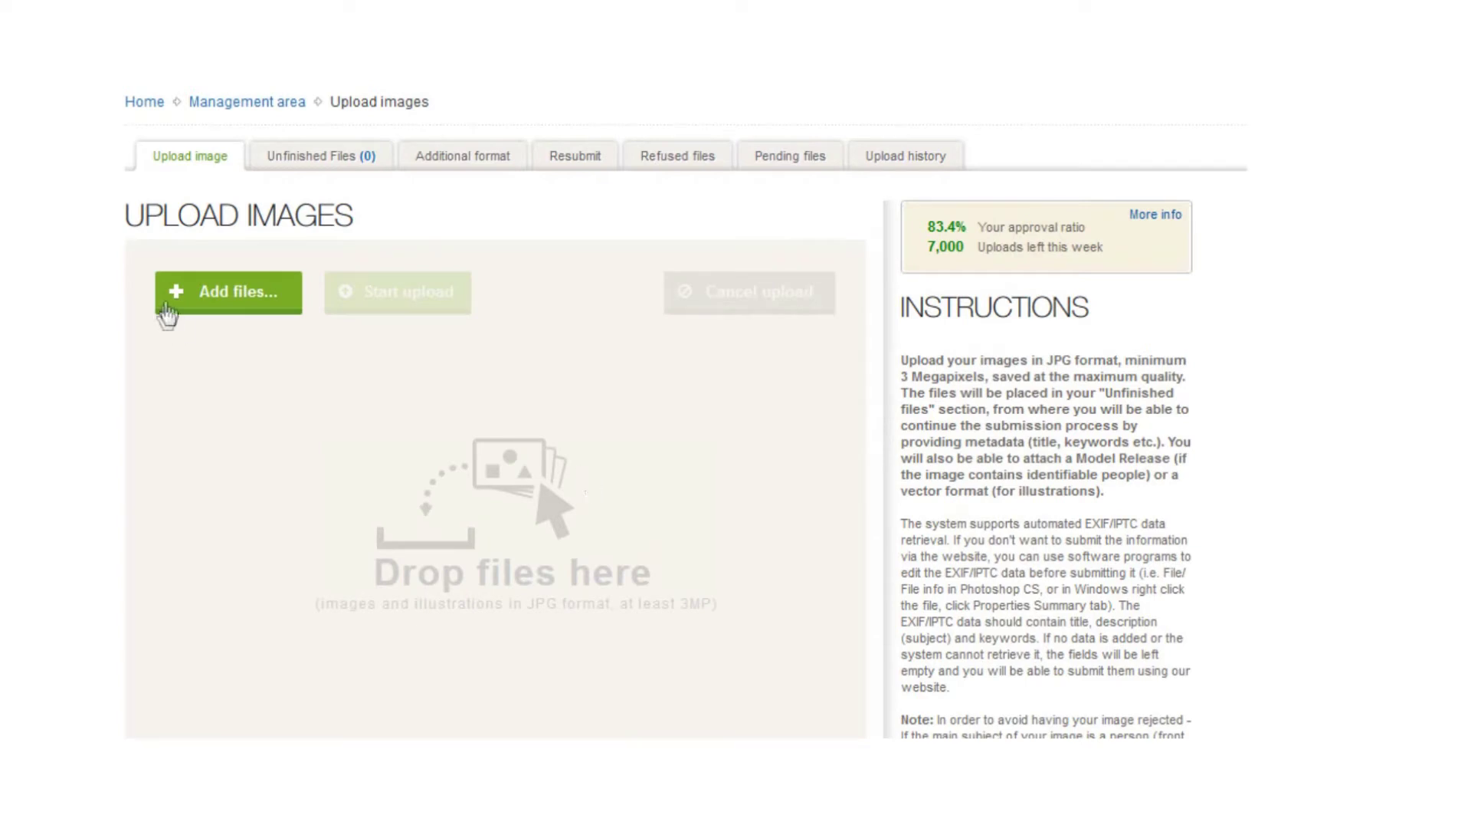
left_click(188, 292)
left_click(1343, 635)
scroll(1240, 408, "down", 3)
scroll(34, 355, "down", 3)
scroll(34, 353, "up", 3)
- Drop the ten photos from the file explorer into the upload zone and start uploading them
left_click_drag(979, 377, 1053, 392)
scroll(1019, 346, "down", 2)
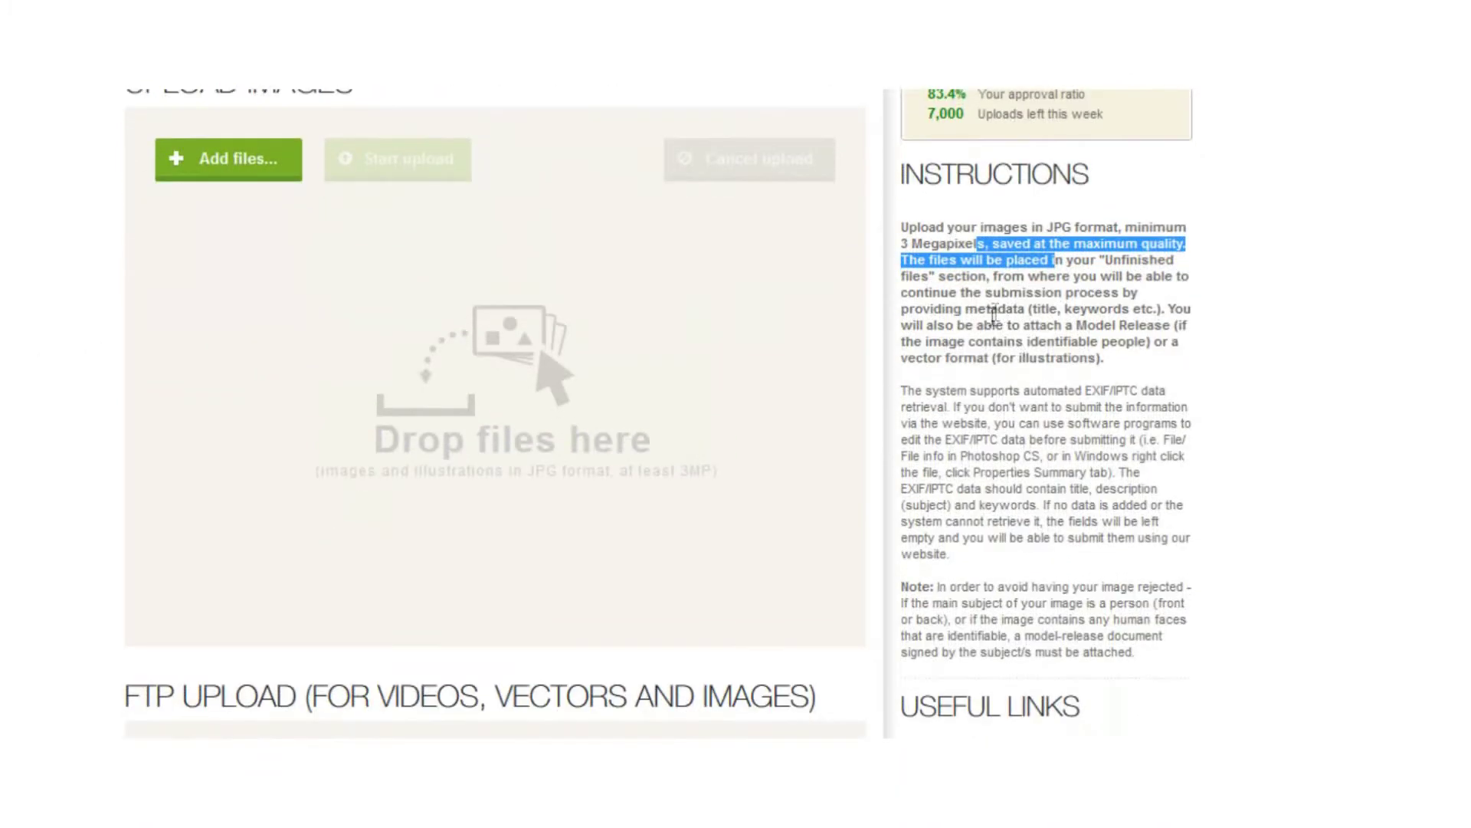
scroll(1117, 435, "down", 2)
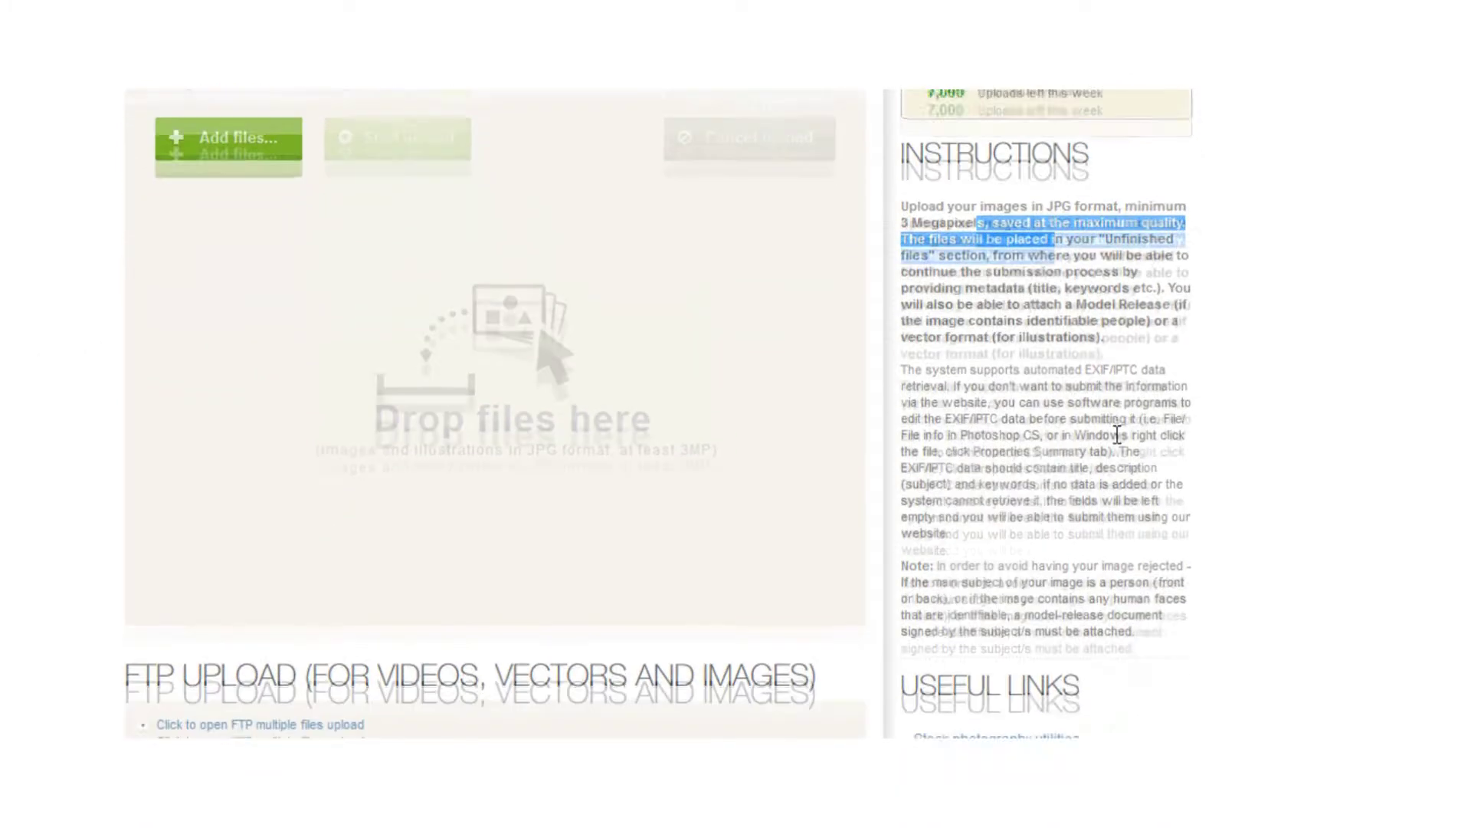
scroll(1115, 435, "up", 4)
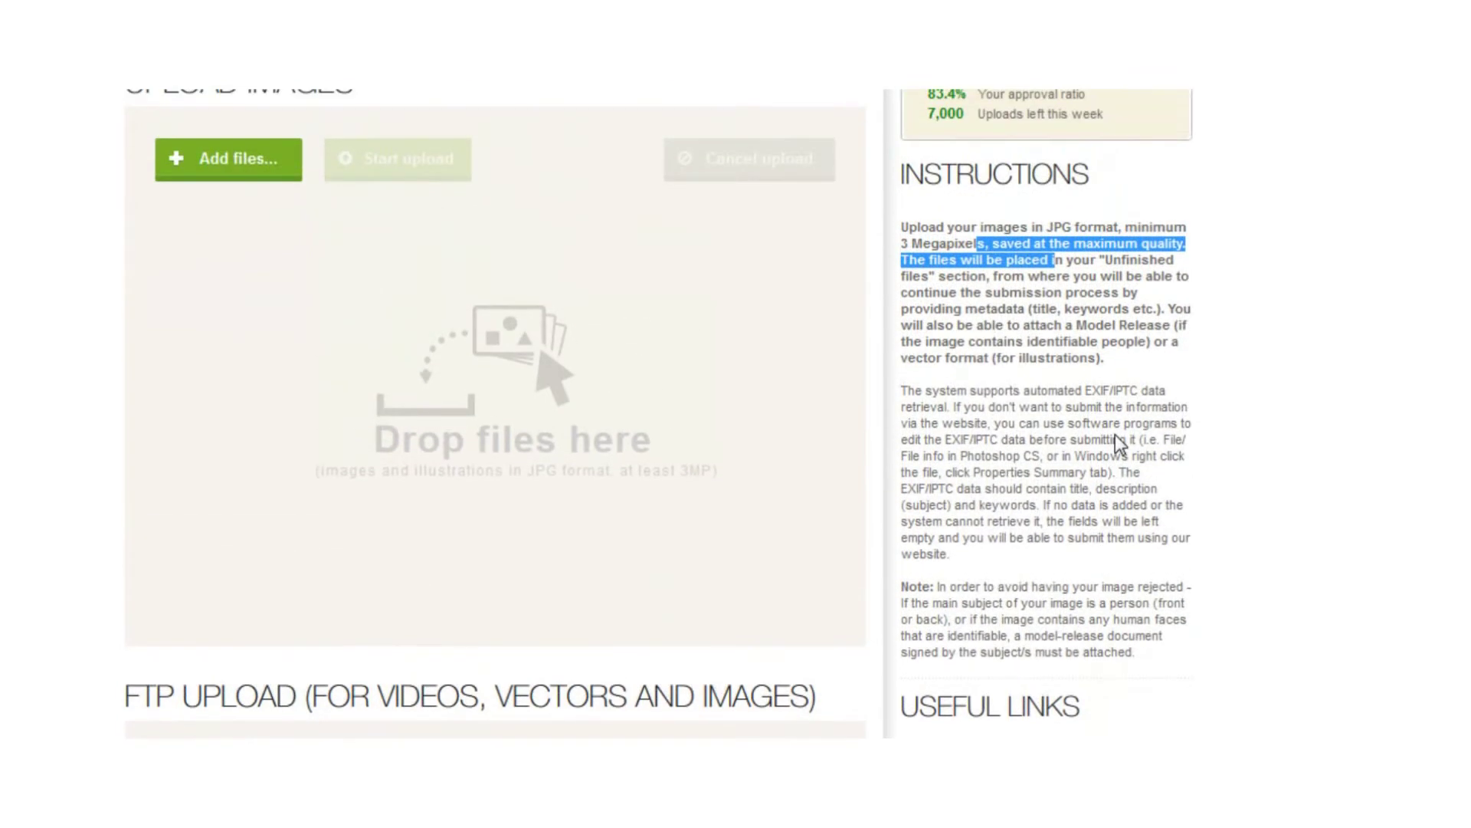
scroll(1115, 435, "down", 2)
key("alt+Tab")
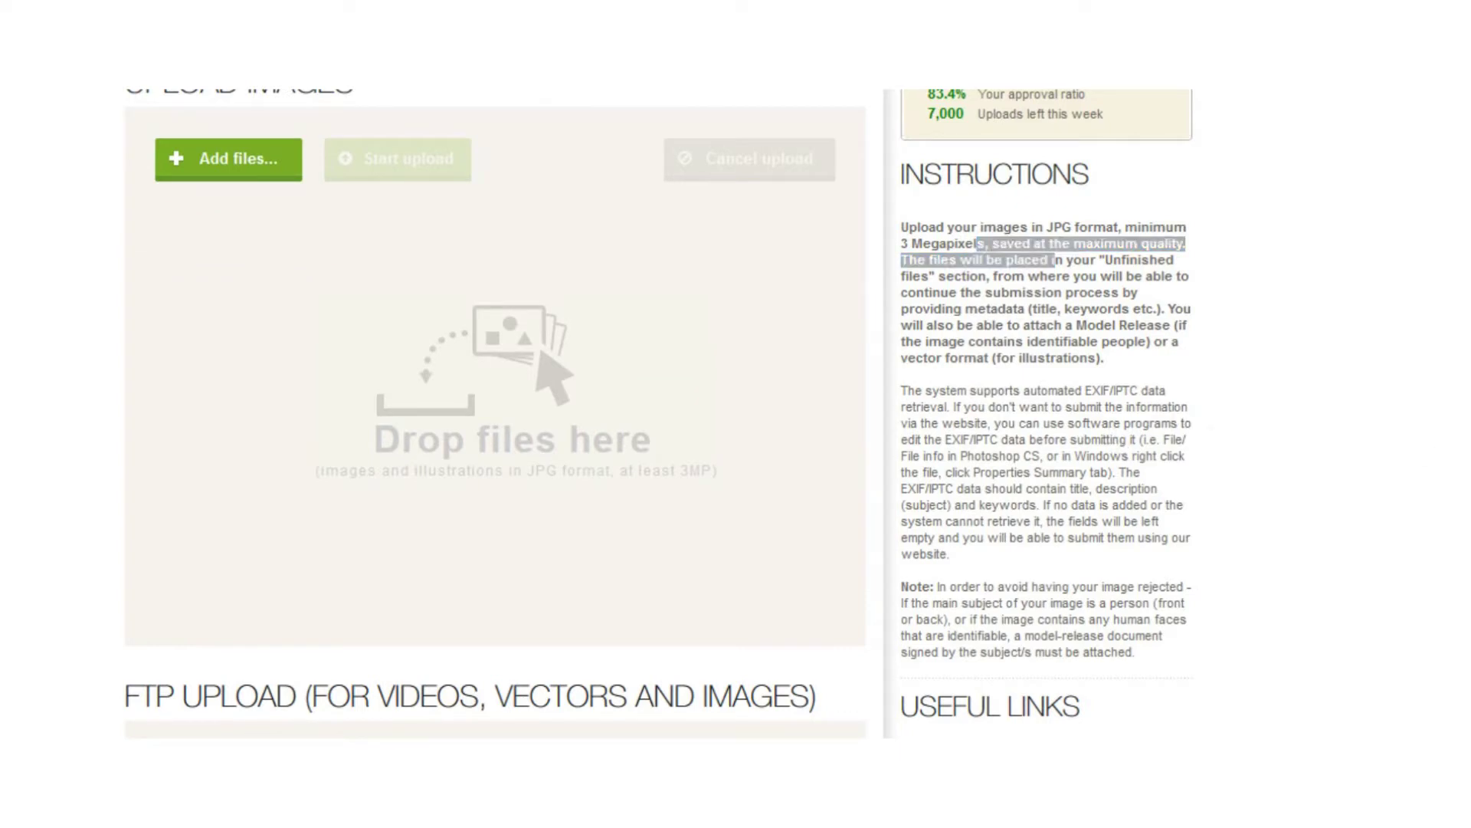
left_click_drag(1387, 158, 583, 399)
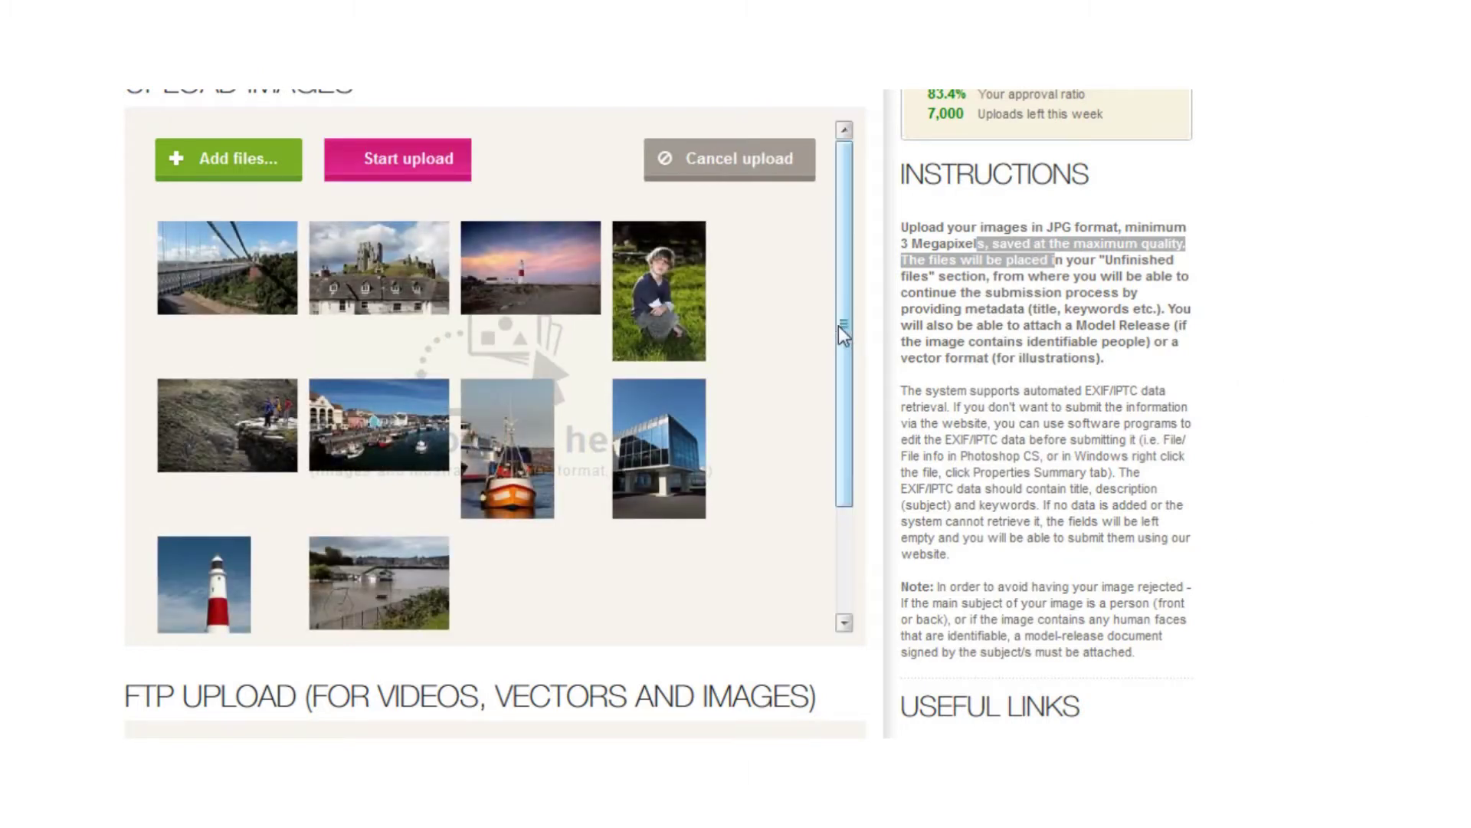
left_click(381, 162)
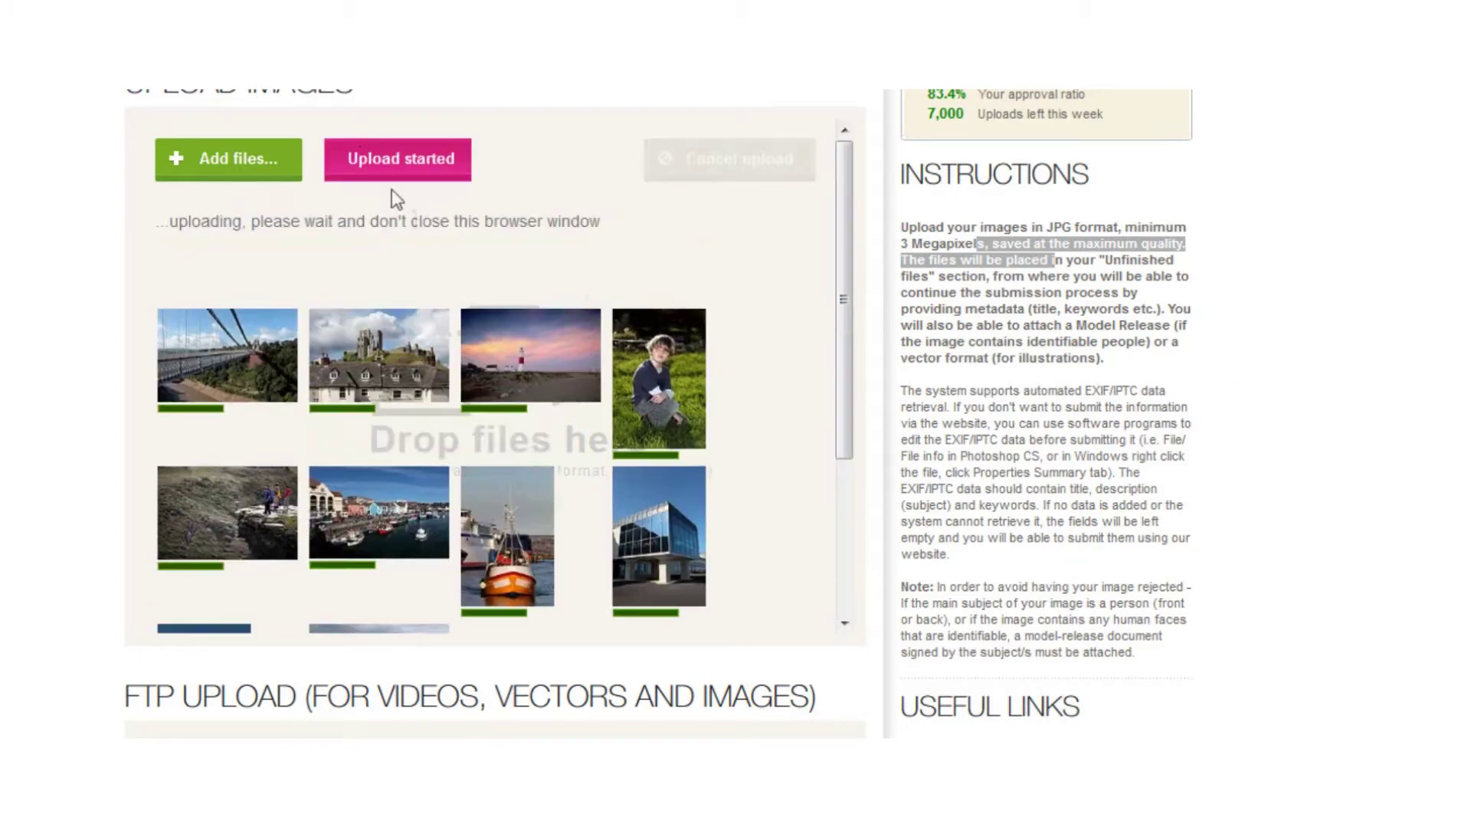
scroll(791, 384, "down", 3)
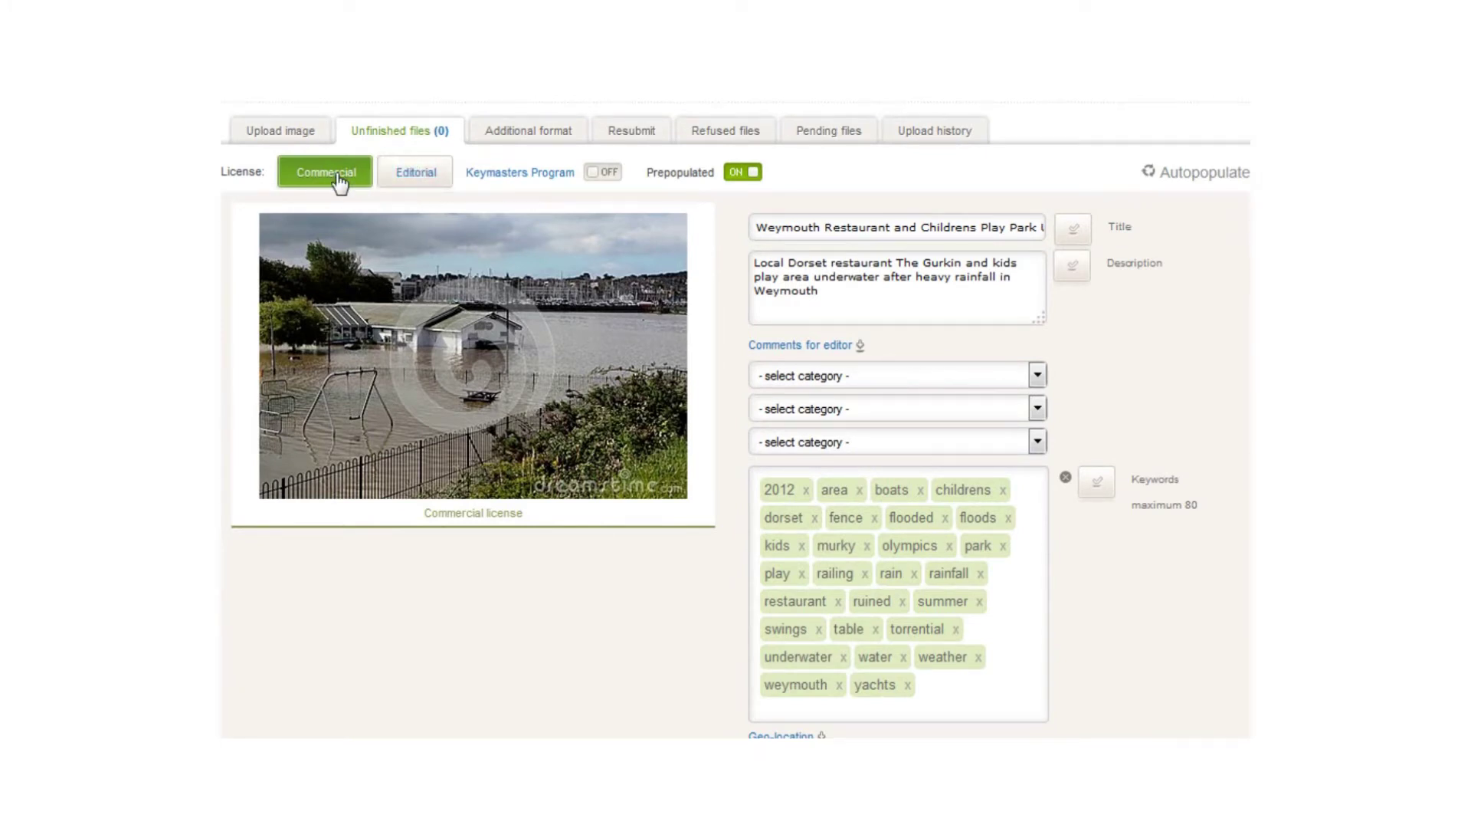
- Add title and description words like gurkin and heavy to the flood photo's keywords
left_click_drag(985, 232, 986, 335)
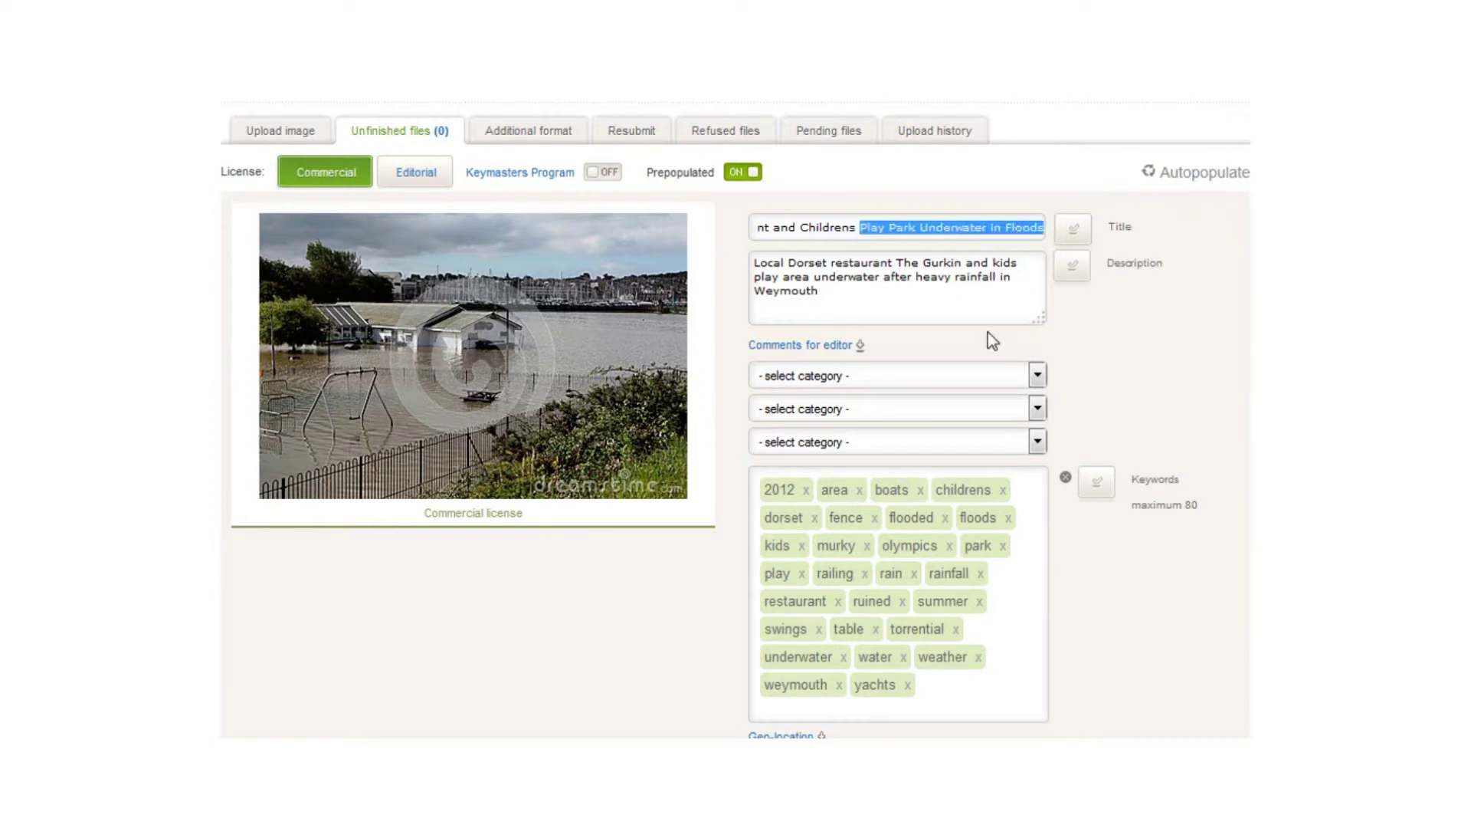
left_click(932, 299)
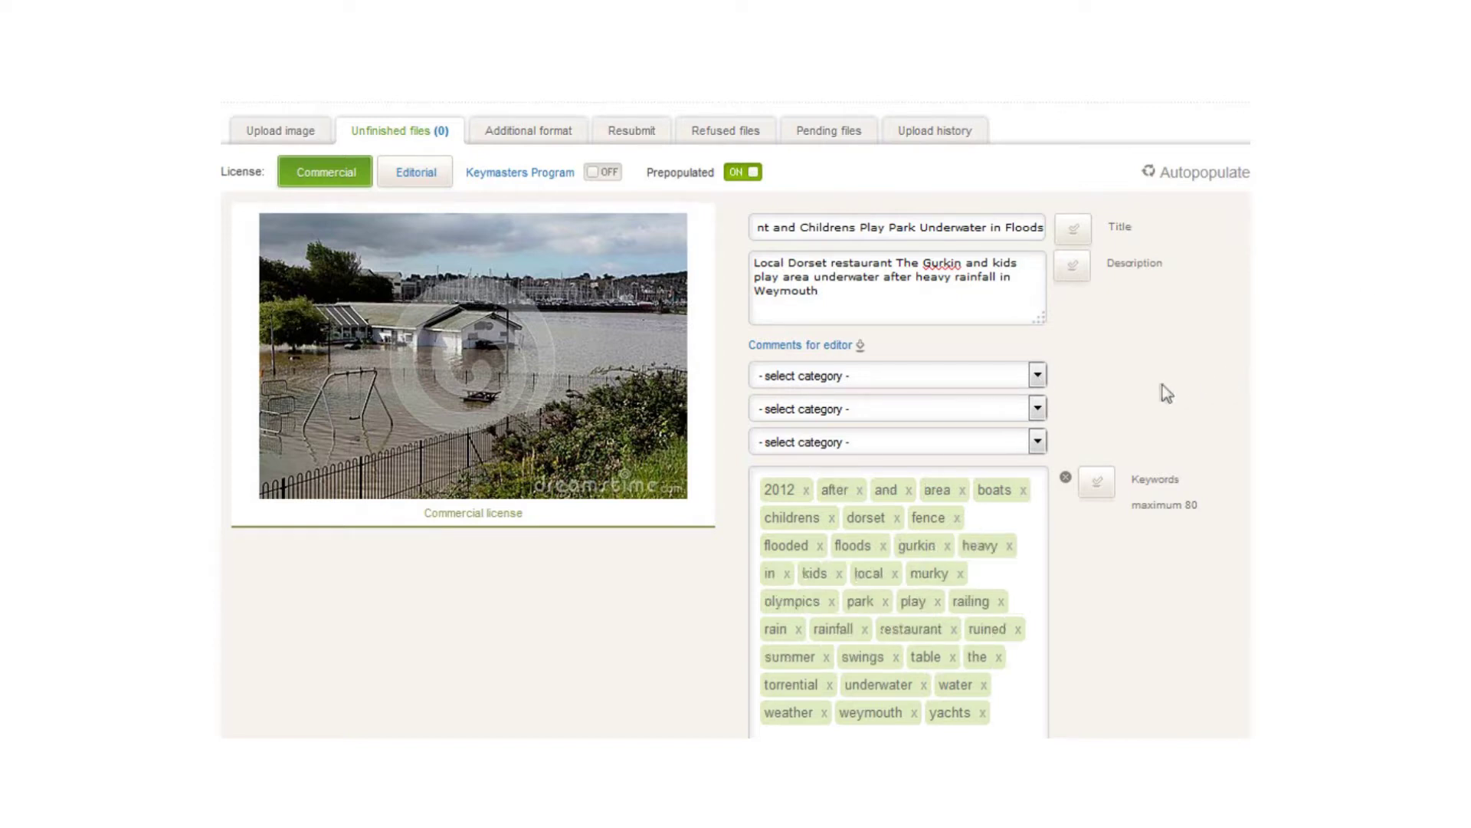
left_click(1039, 375)
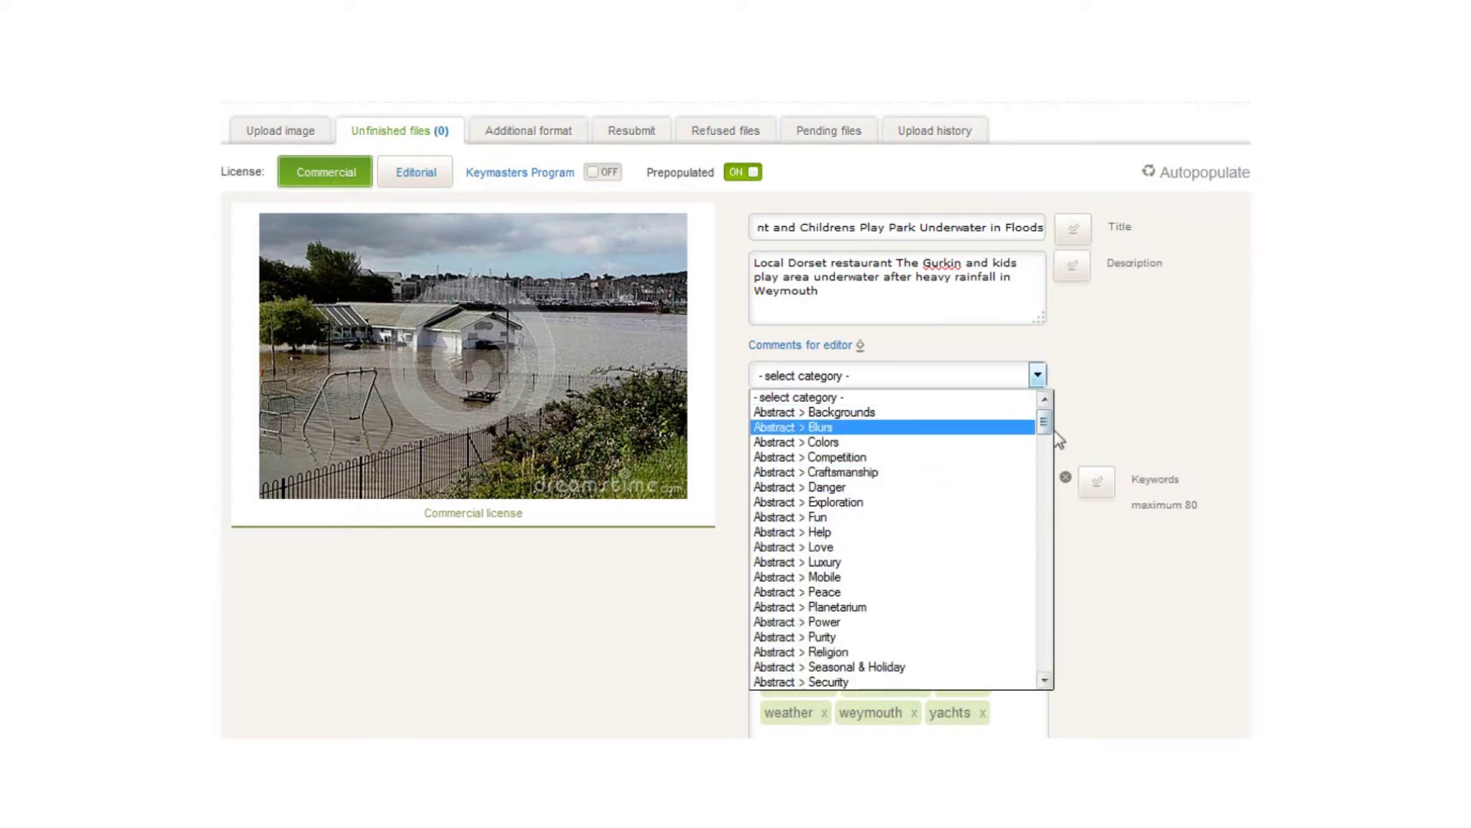
- Choose Arts & Architecture > Generic architecture as the flood photo's first category
mouse_move(1046, 426)
left_mouse_down()
mouse_move(1050, 514)
mouse_move(1060, 420)
left_mouse_up()
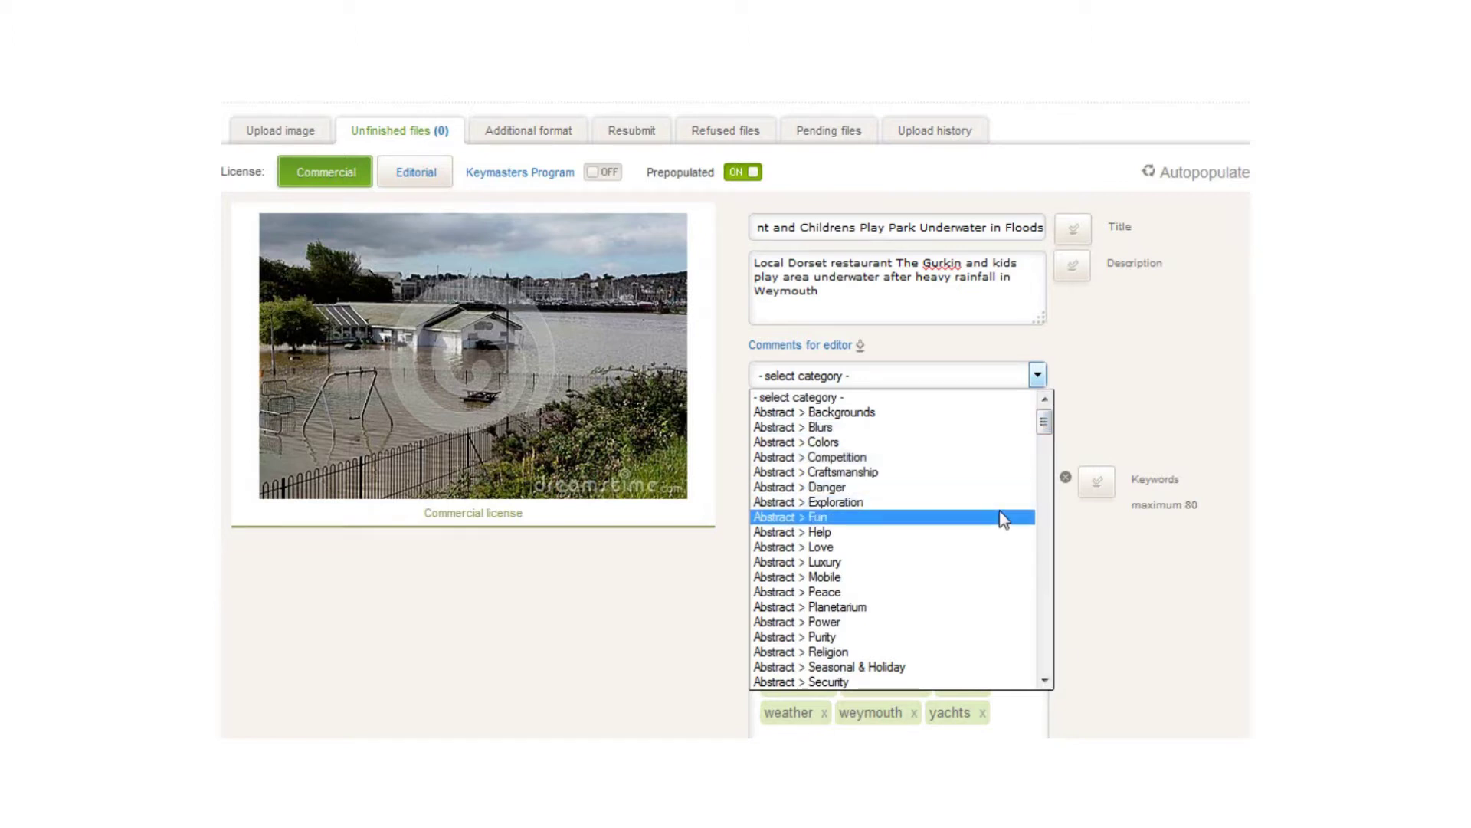
scroll(1003, 517, "down", 2)
scroll(1000, 512, "down", 1)
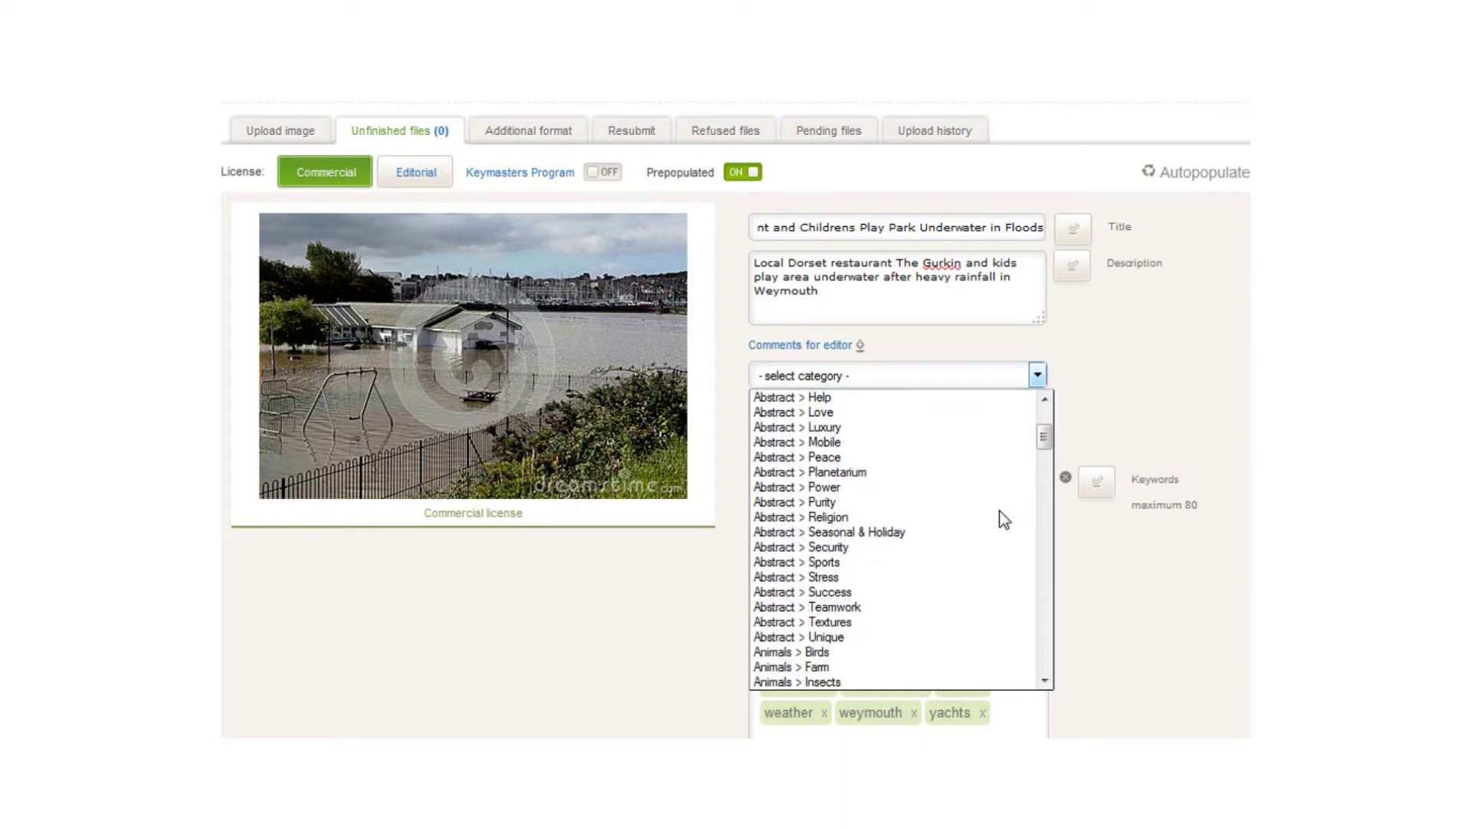
scroll(891, 520, "down", 5)
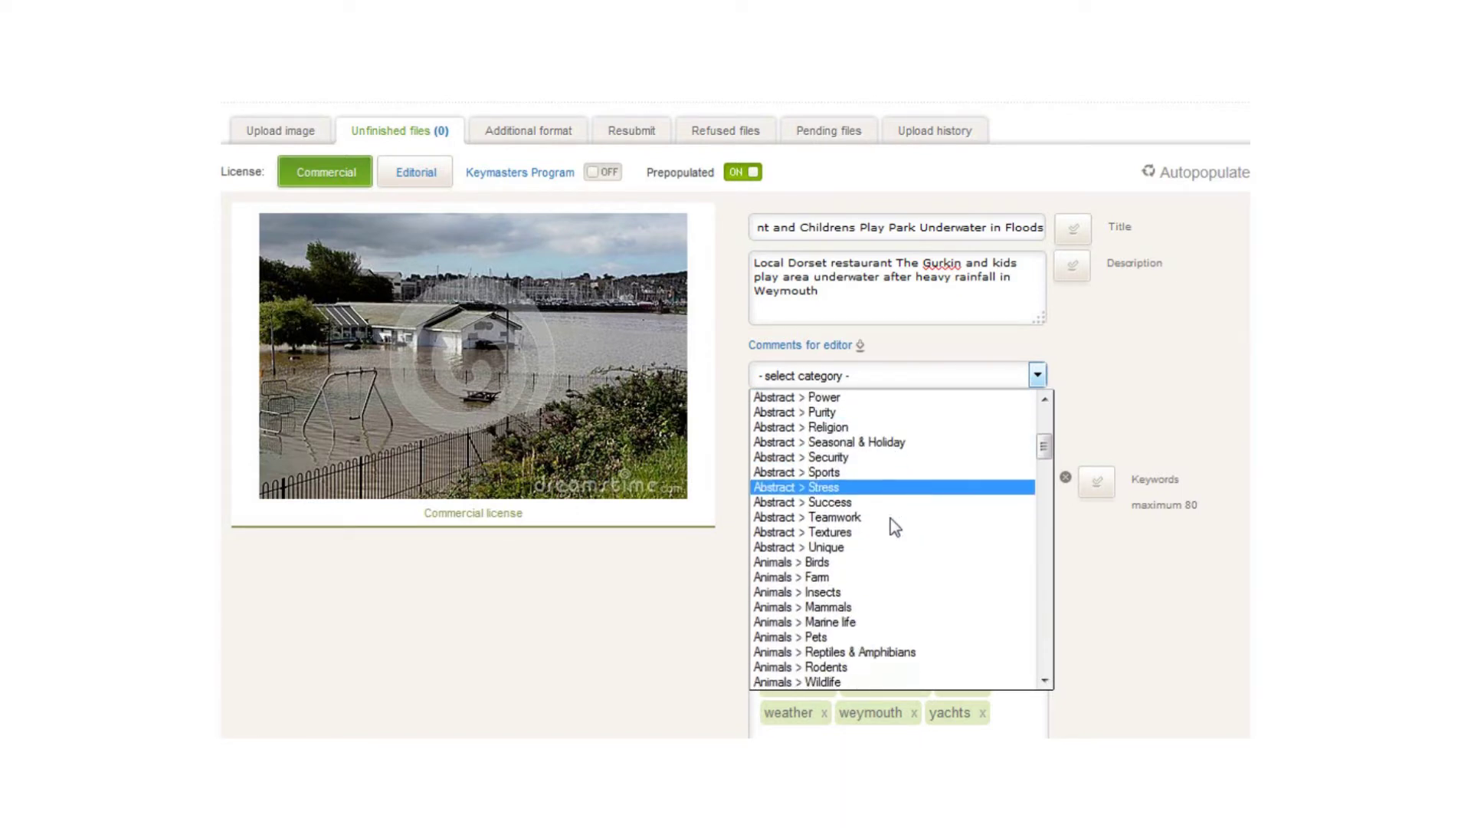
scroll(890, 521, "down", 2)
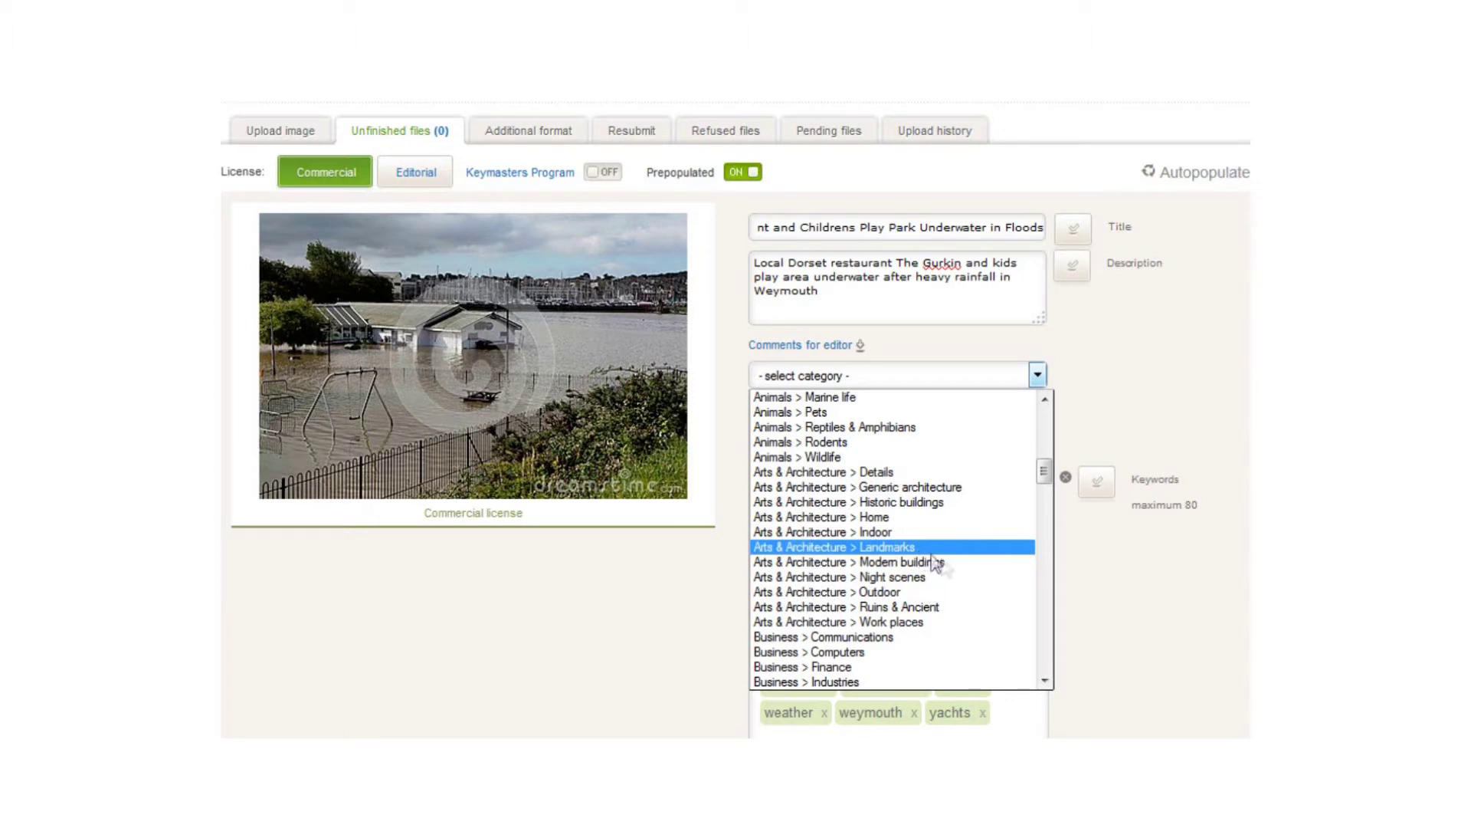
left_click(920, 487)
- Set the flood photo's second category to Industries > Food & Beverages
left_click(1037, 408)
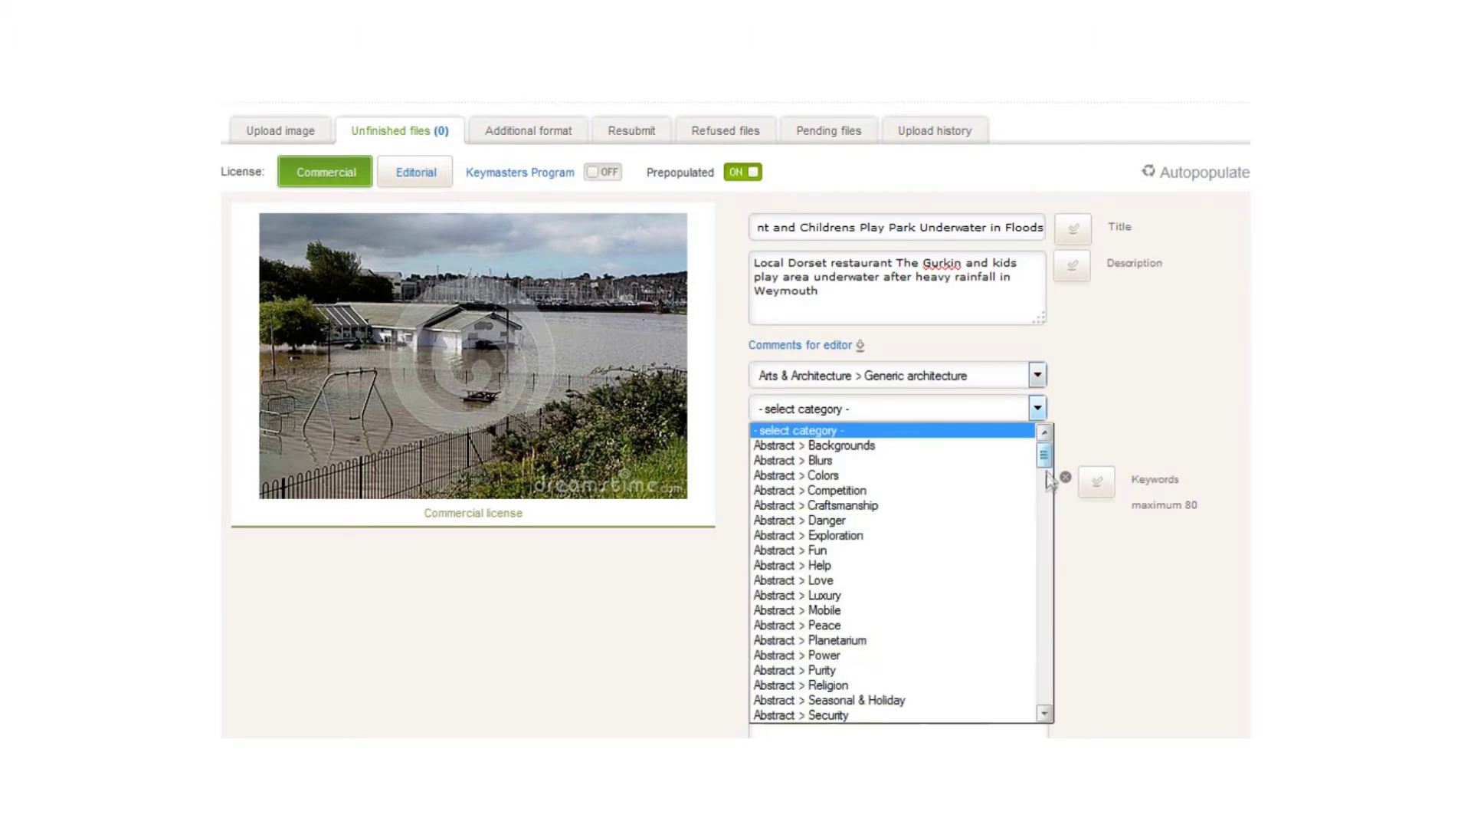
left_click_drag(1044, 456, 1032, 532)
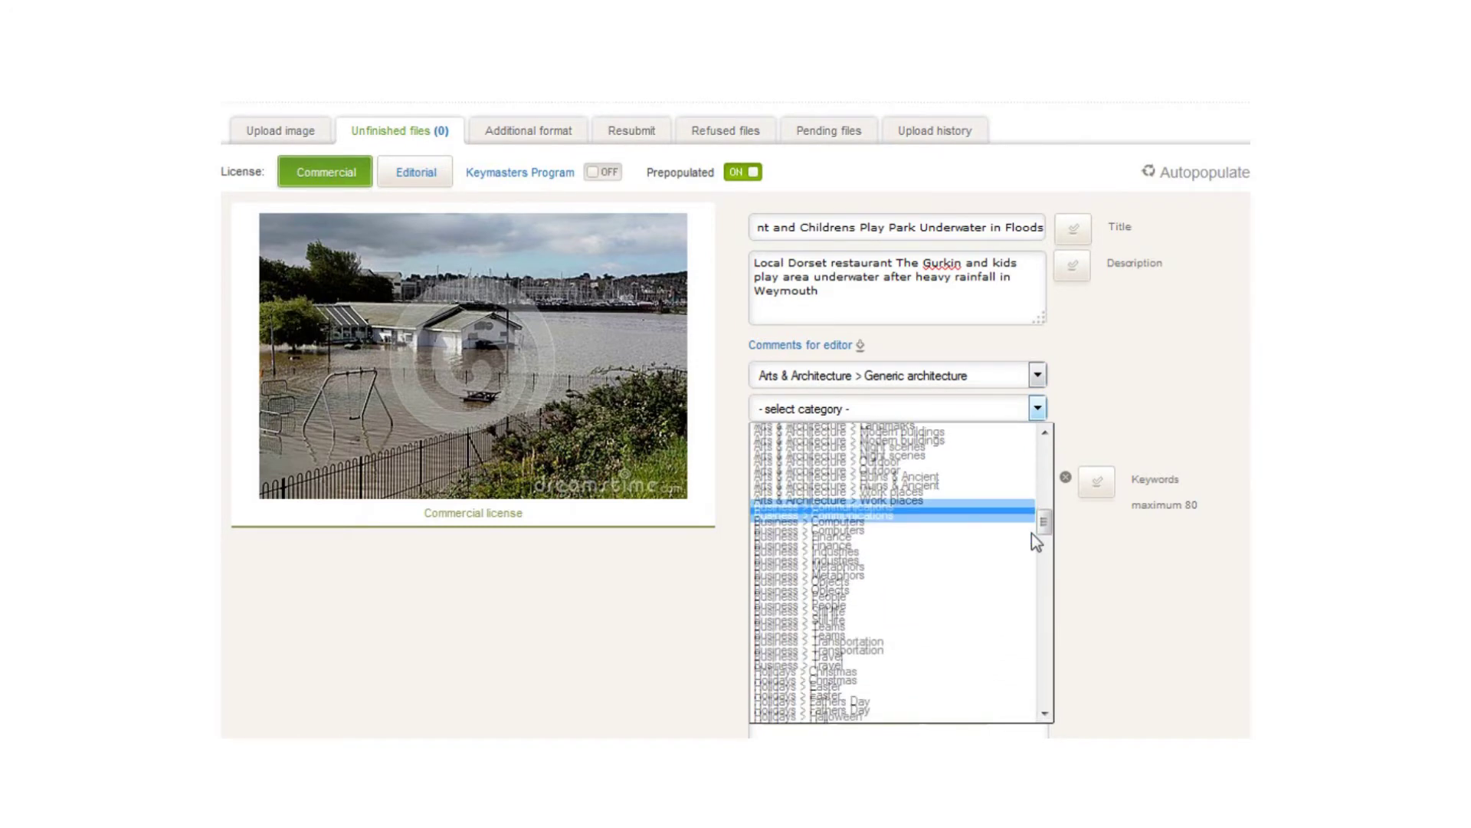
scroll(1031, 532, "down", 2)
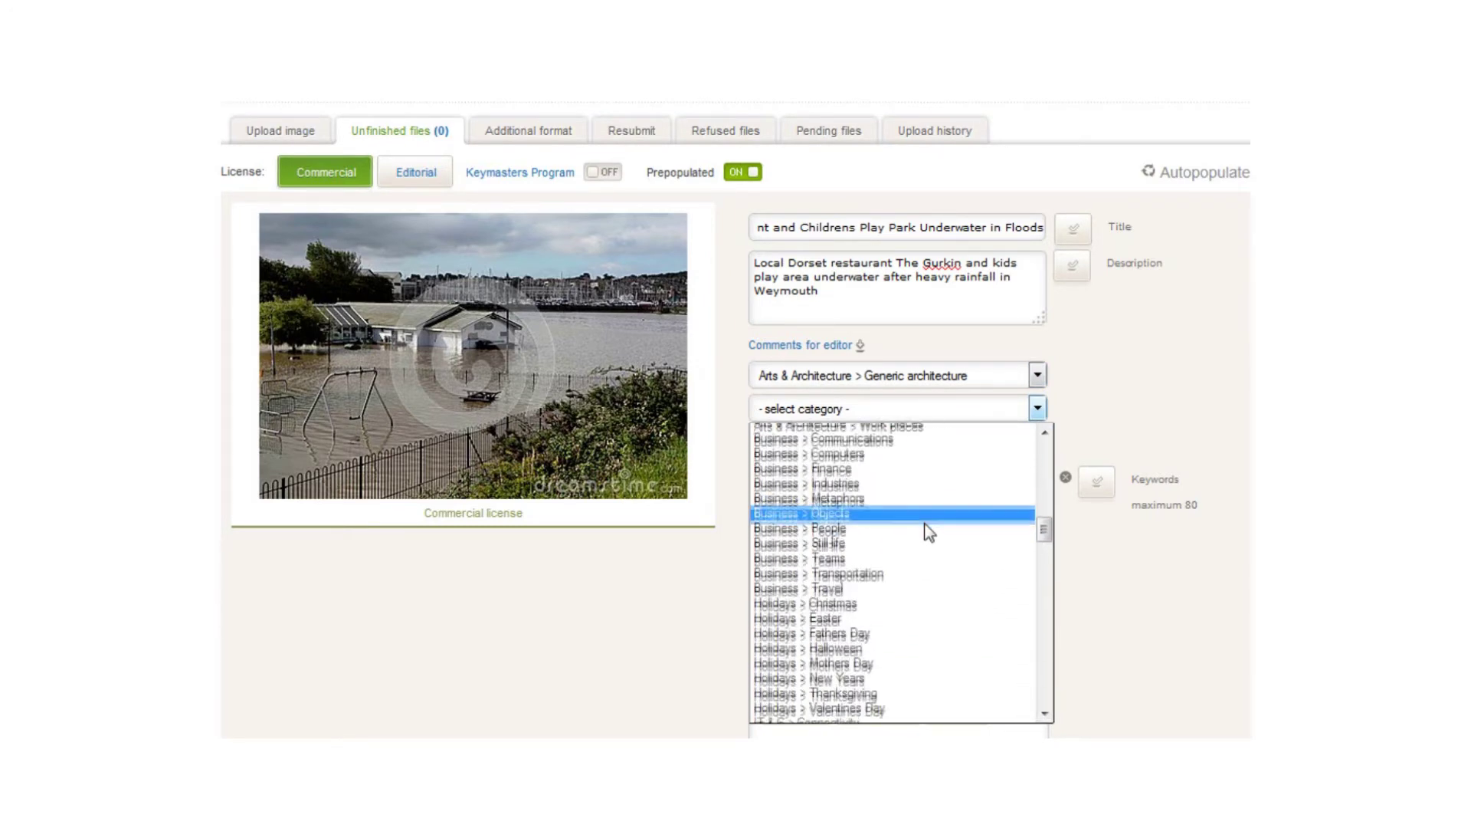
scroll(930, 533, "down", 4)
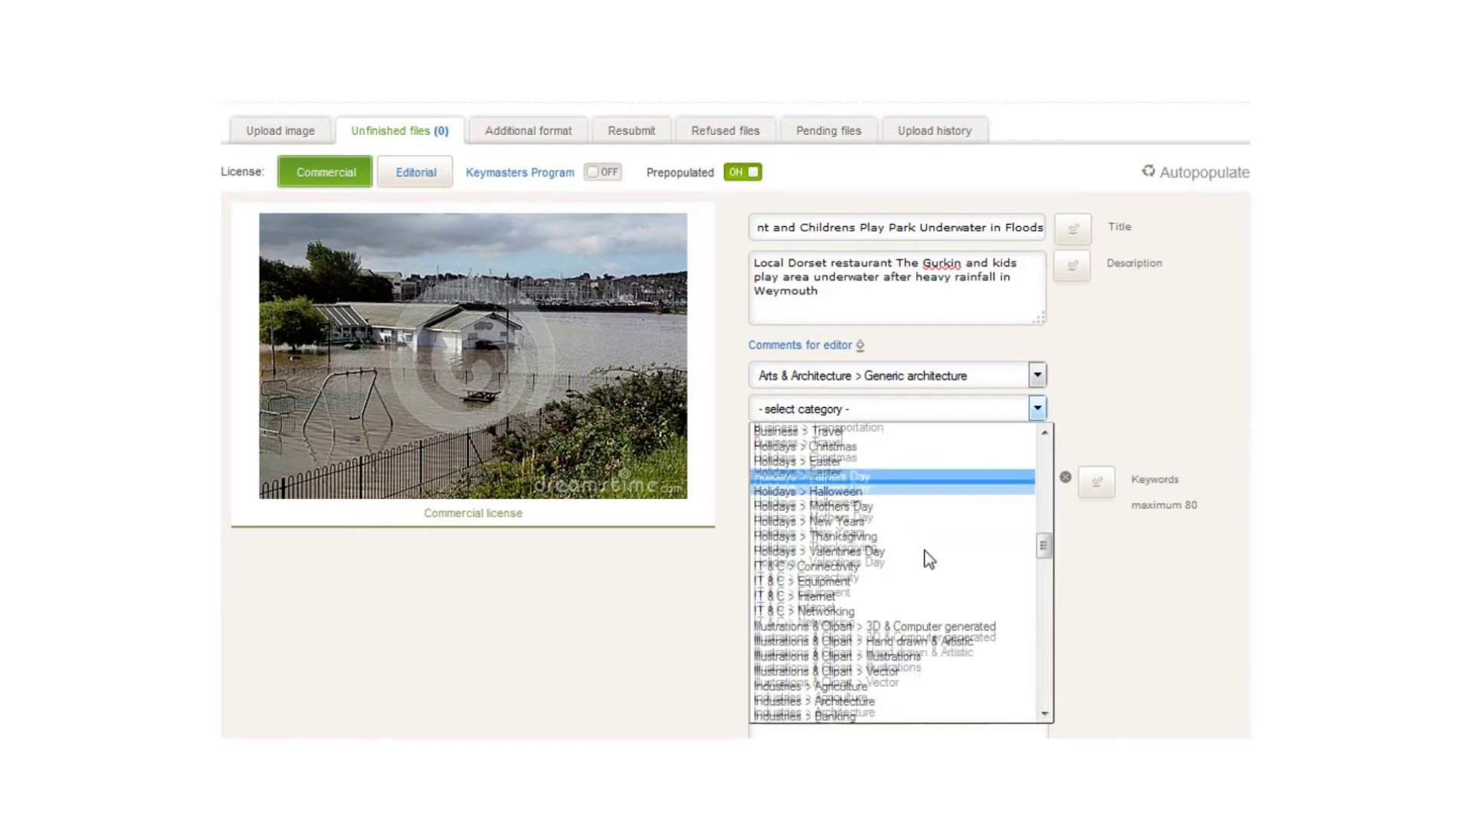
scroll(930, 560, "down", 5)
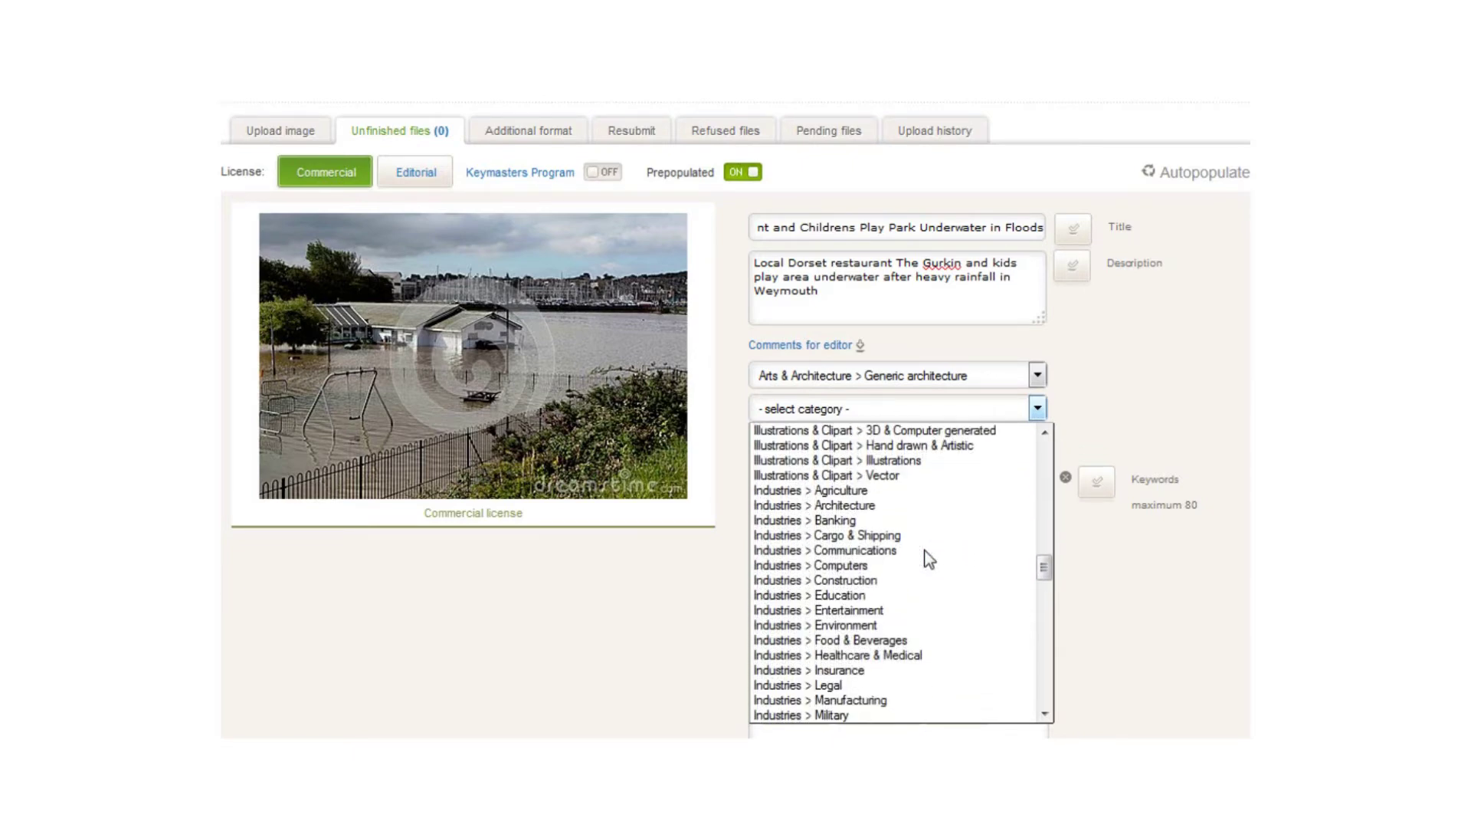
scroll(930, 559, "down", 1)
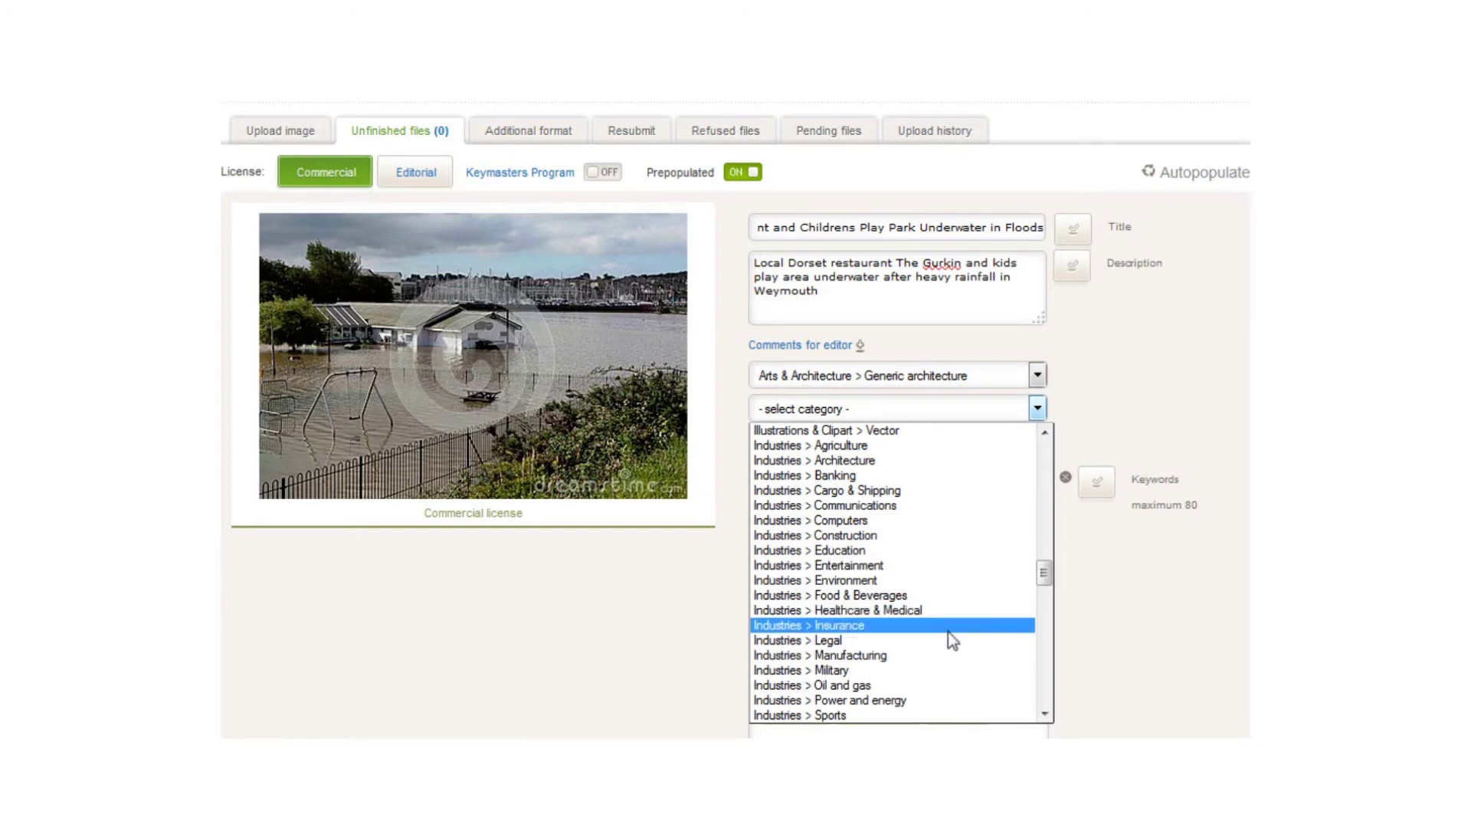
left_click(916, 596)
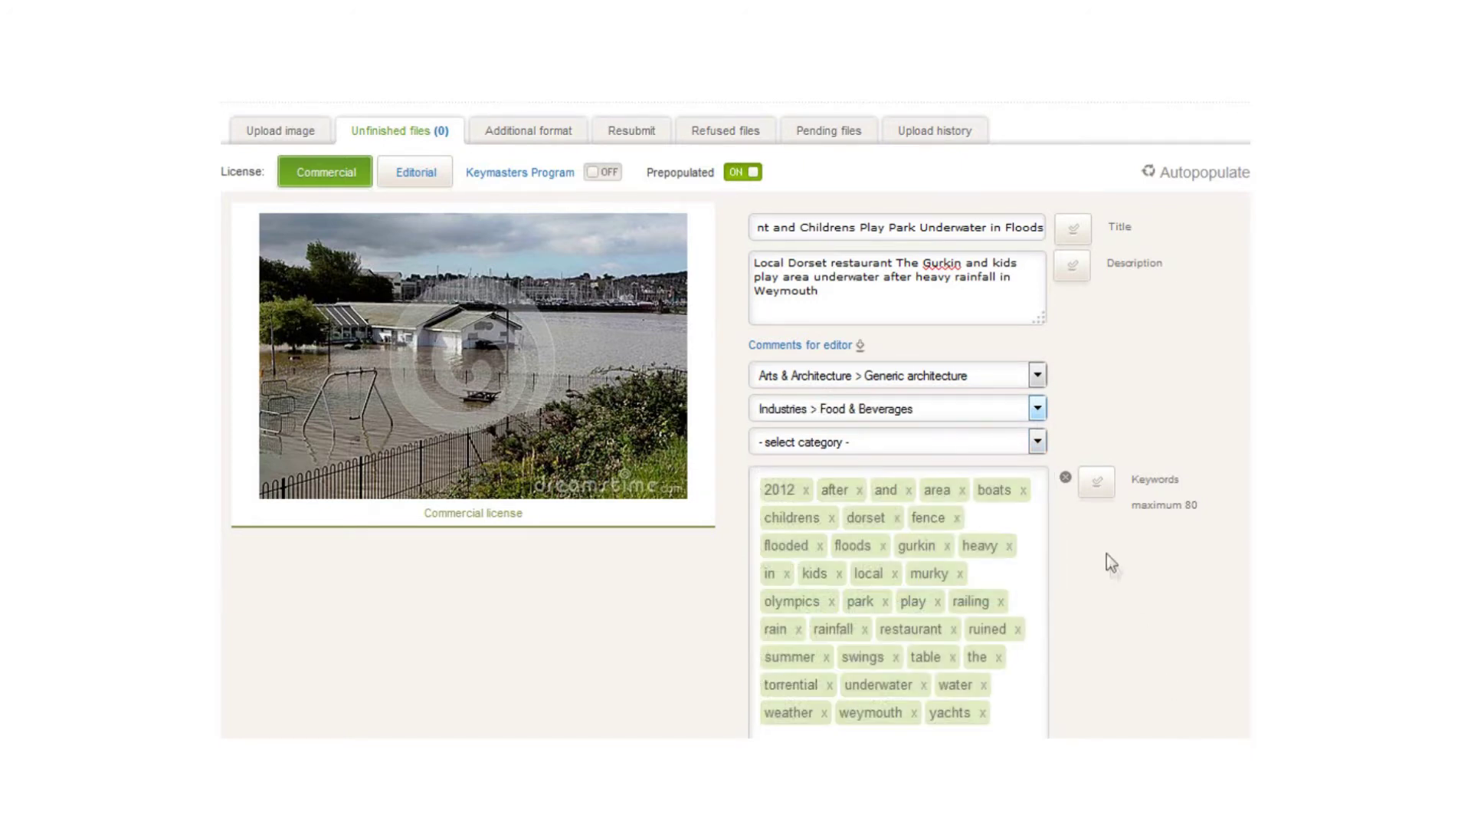
- Set the third category to Nature > Water
left_click(1037, 442)
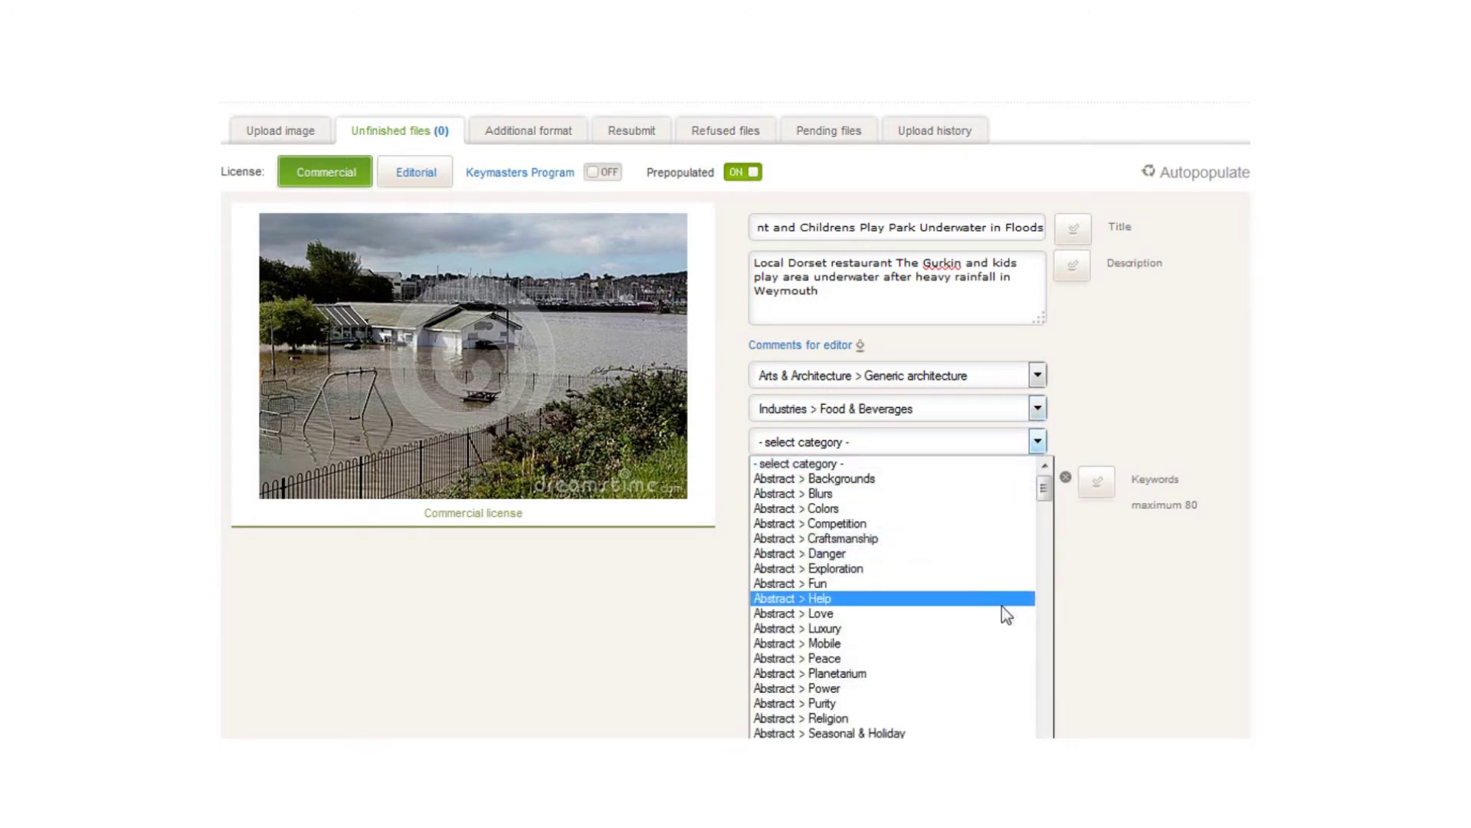
scroll(998, 621, "down", 15)
scroll(998, 633, "down", 10)
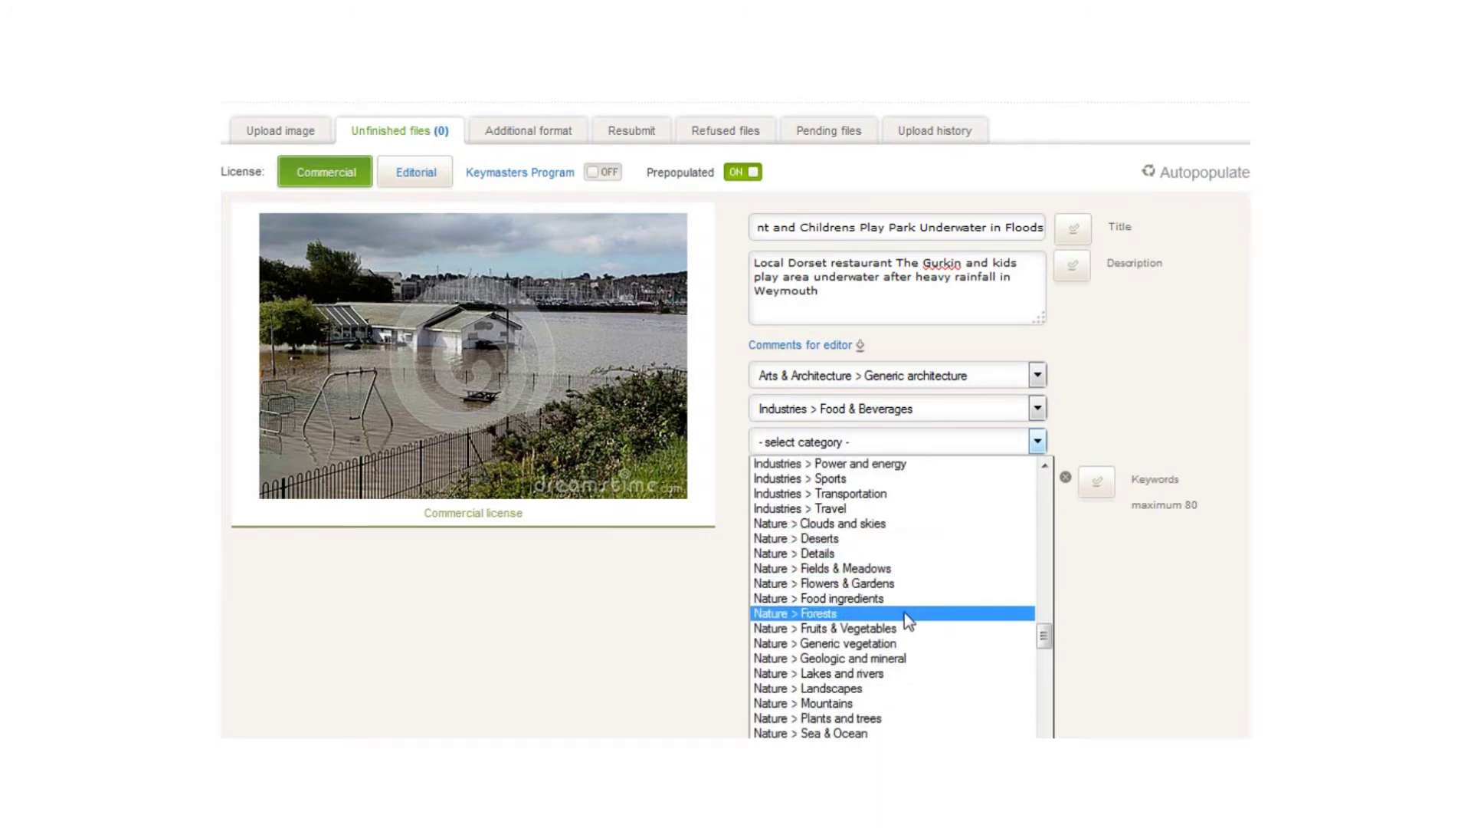
scroll(914, 624, "down", 1)
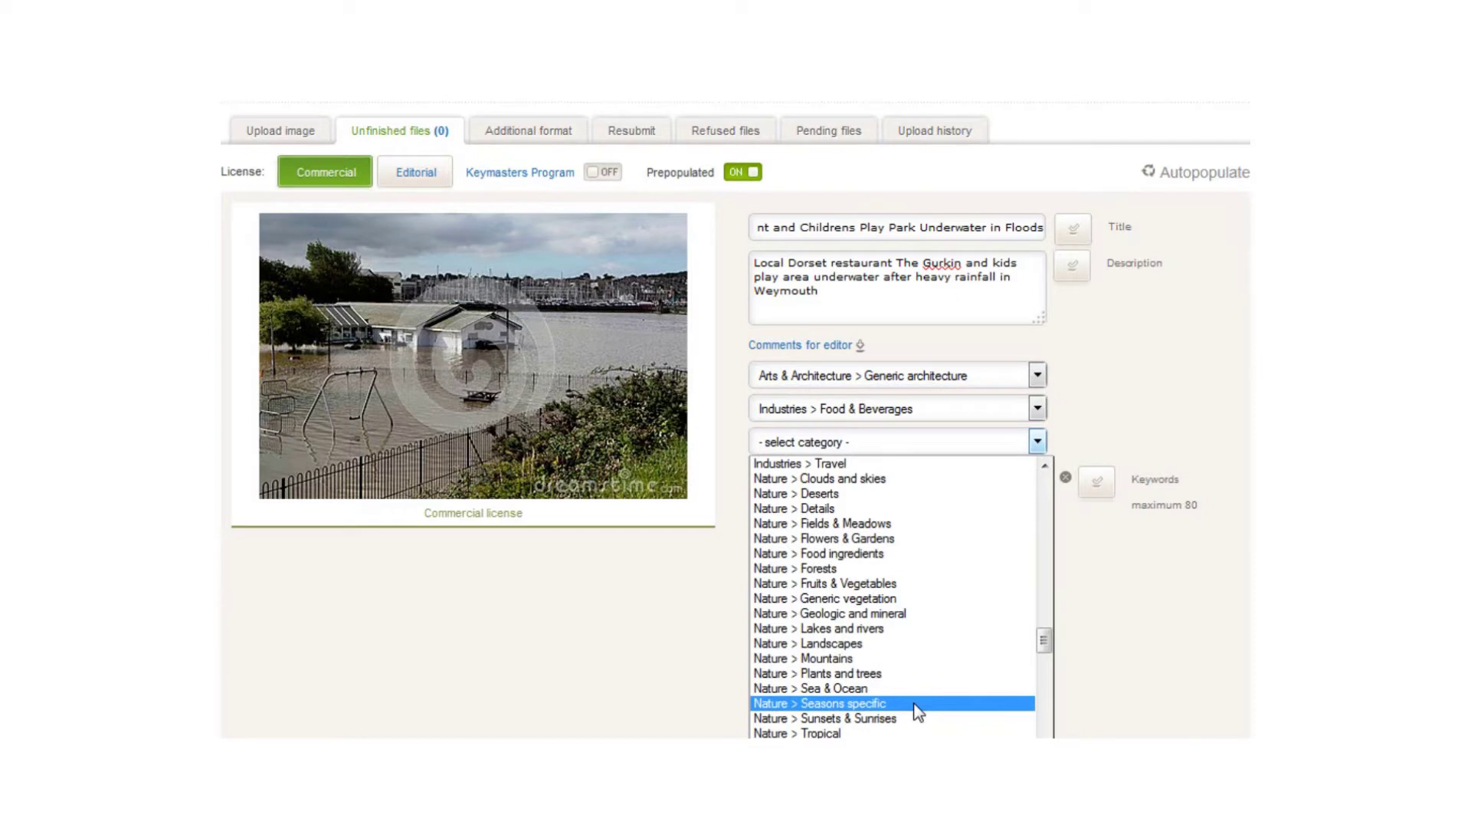
scroll(917, 711, "down", 1)
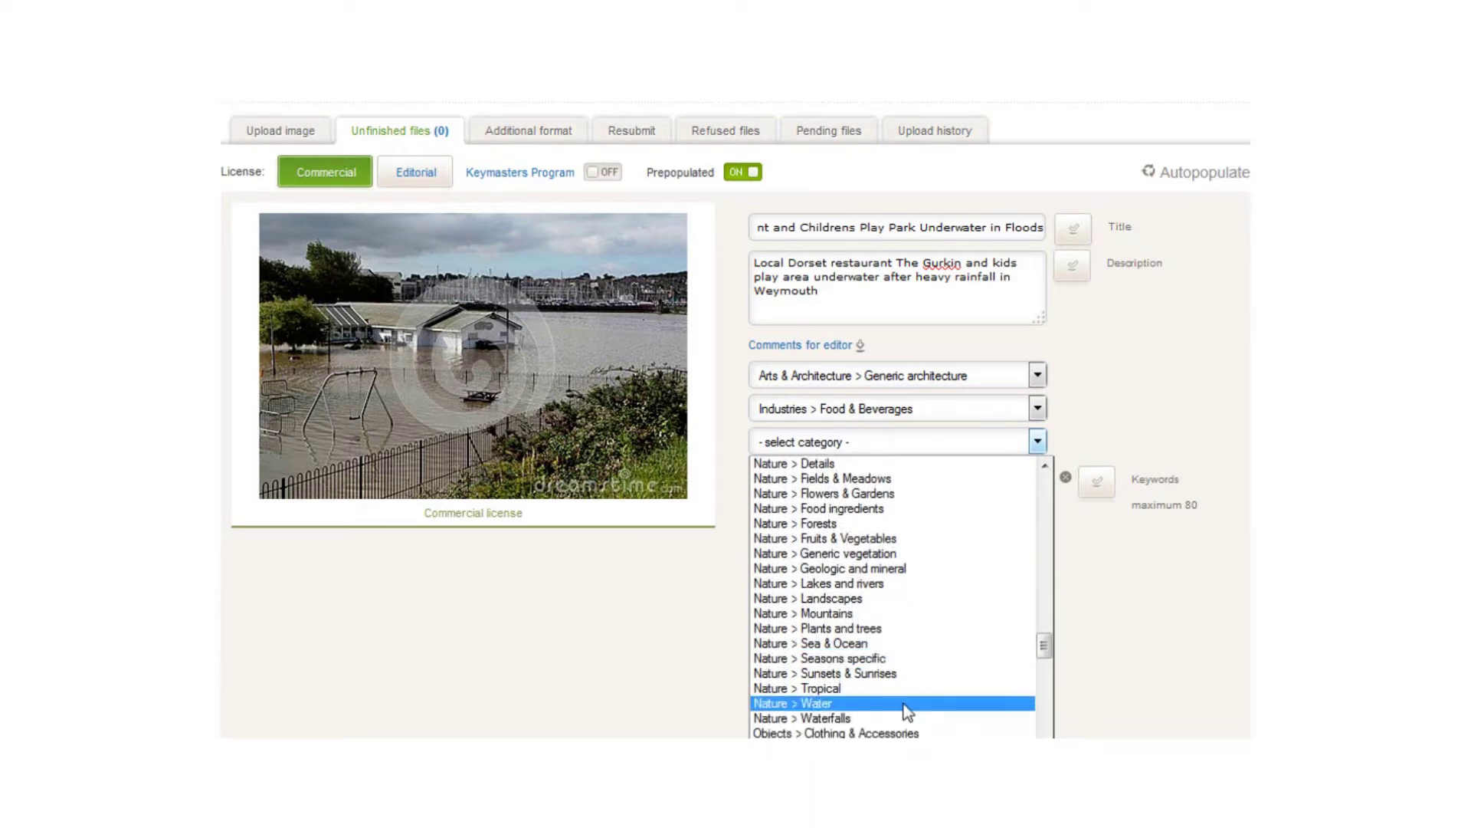
scroll(906, 709, "down", 2)
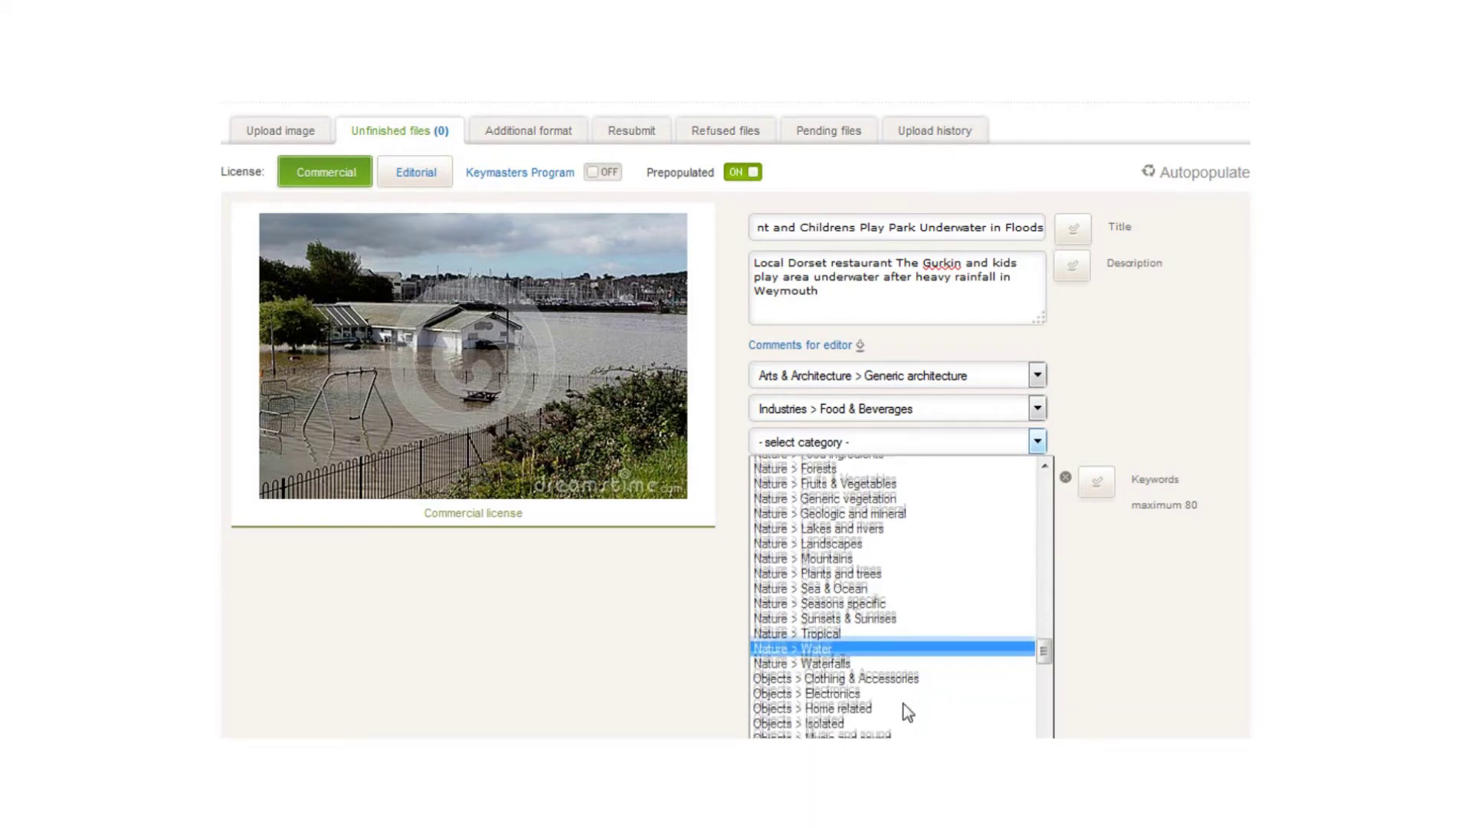
scroll(877, 618, "down", 3)
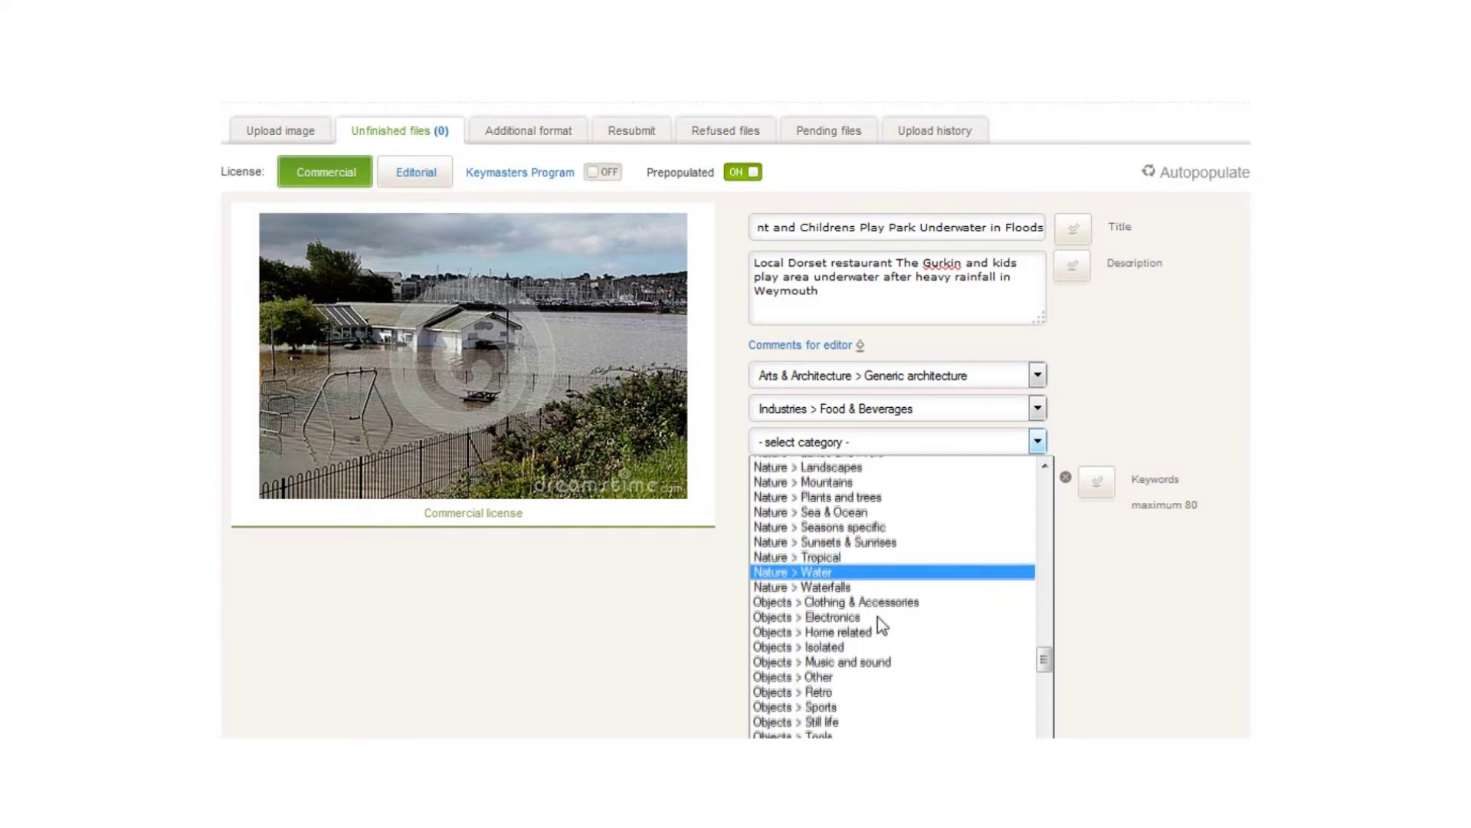
scroll(876, 618, "down", 6)
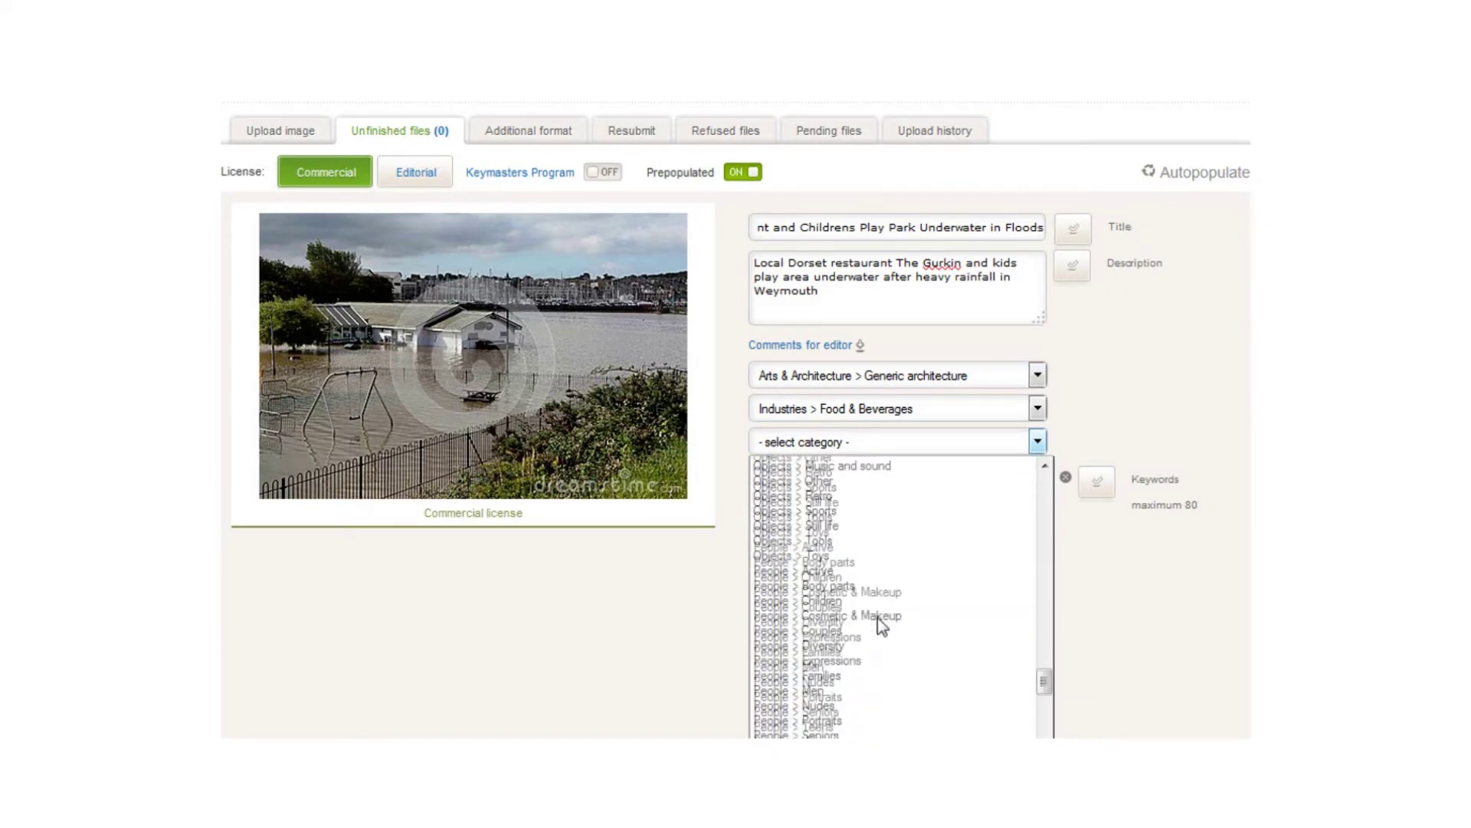
scroll(876, 618, "down", 4)
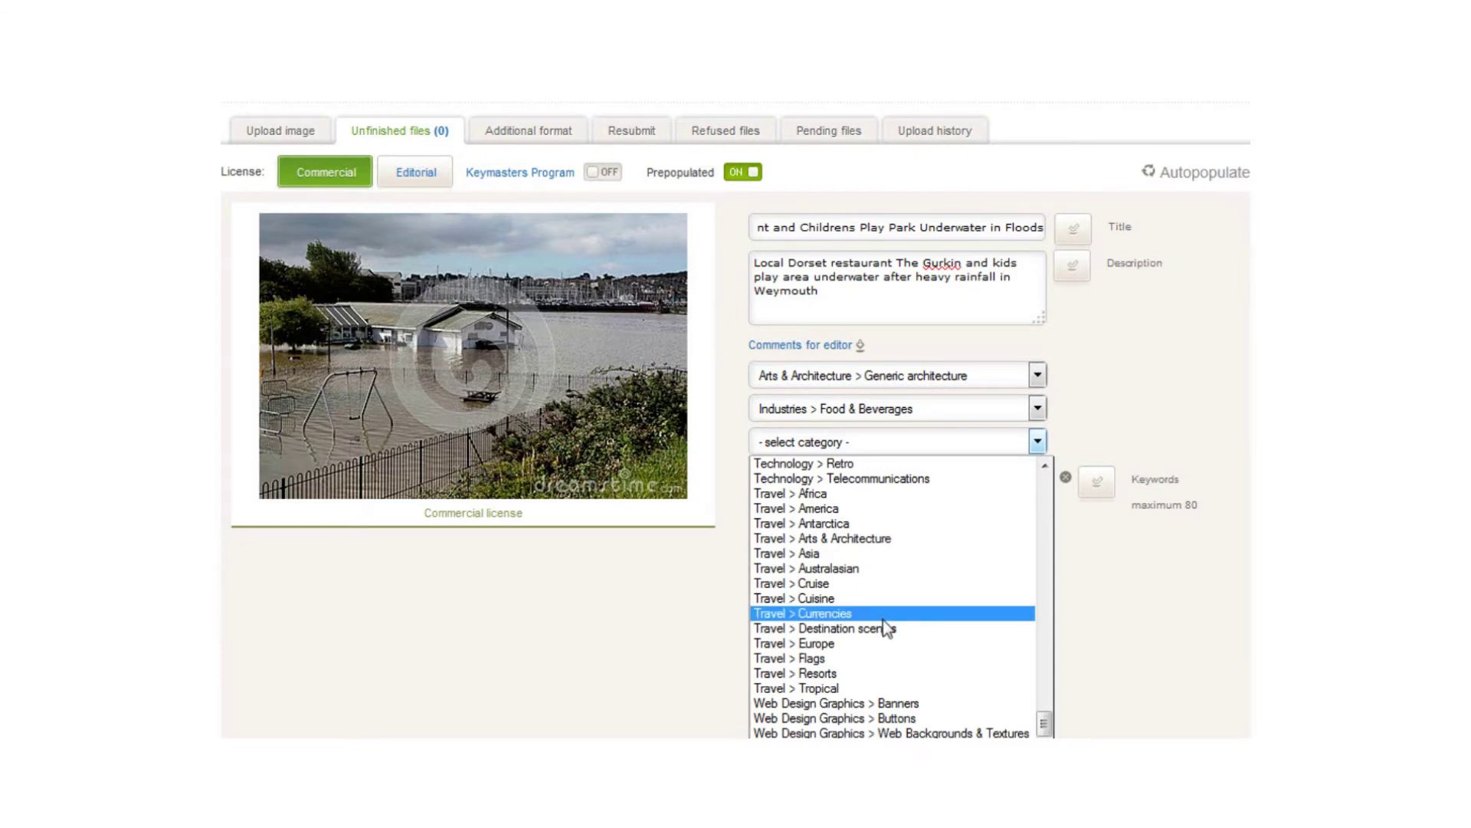
scroll(882, 622, "up", 3)
scroll(883, 627, "up", 1)
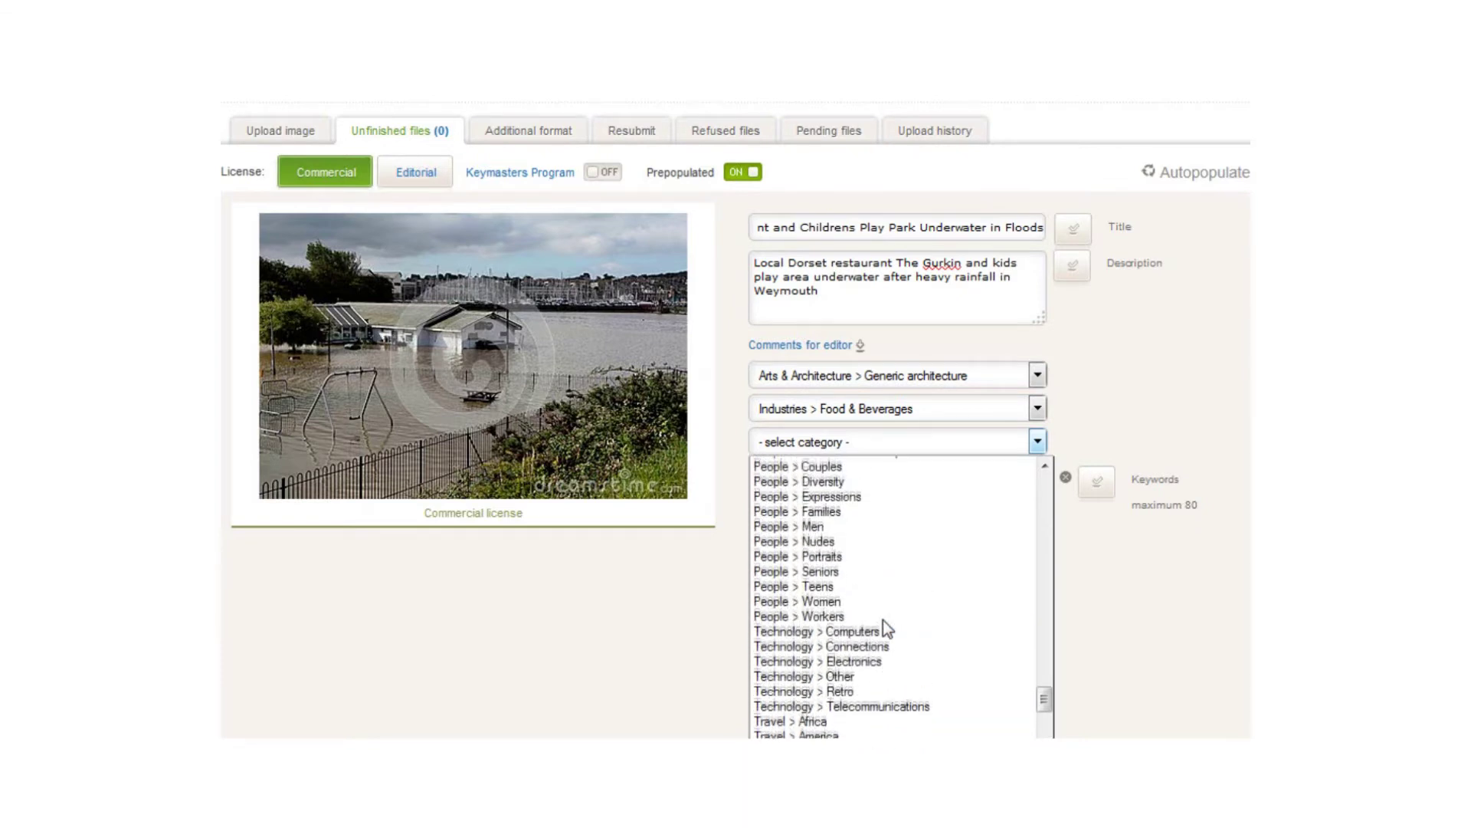
scroll(882, 620, "up", 10)
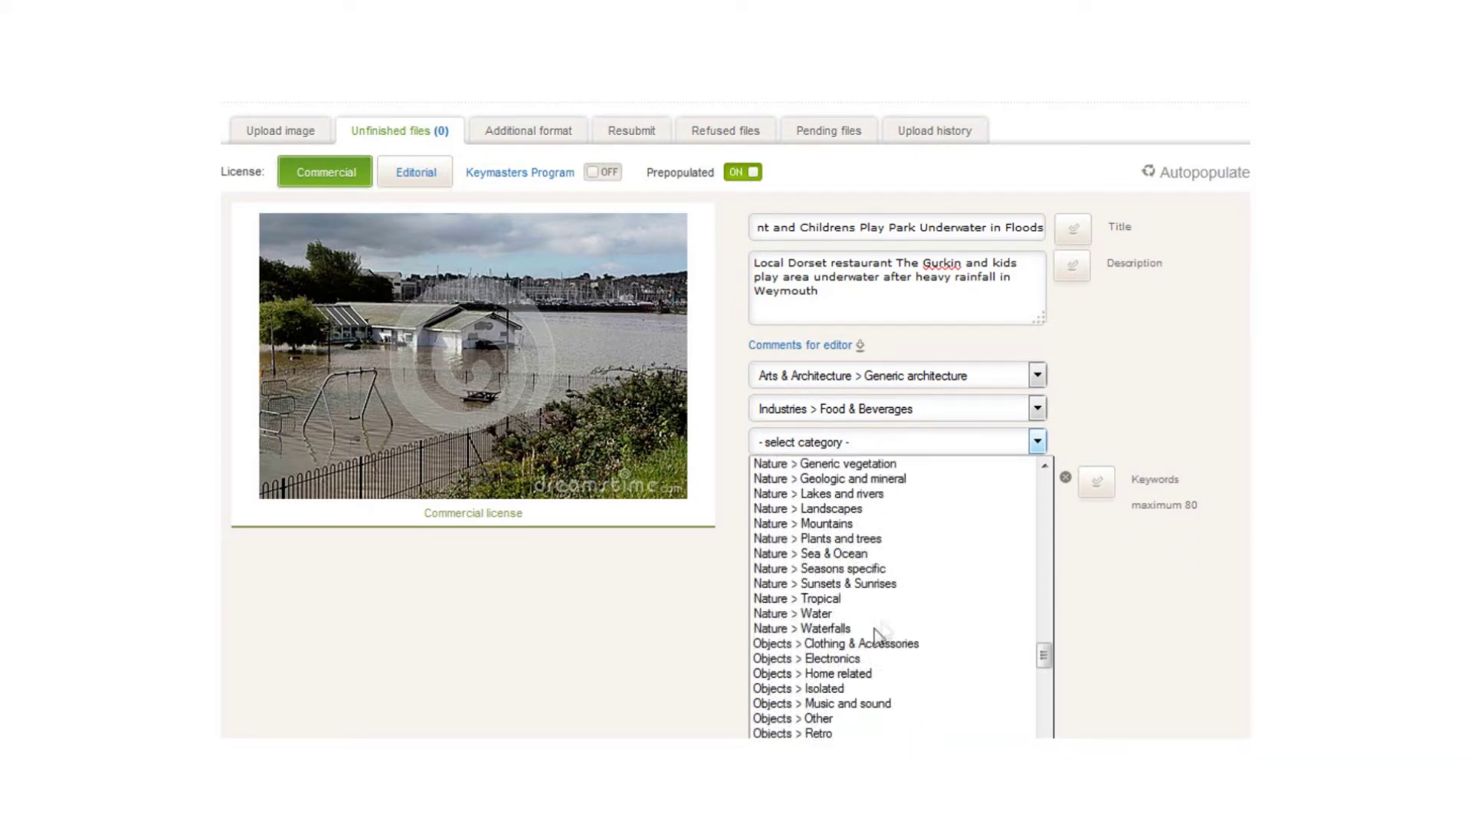
left_click(879, 614)
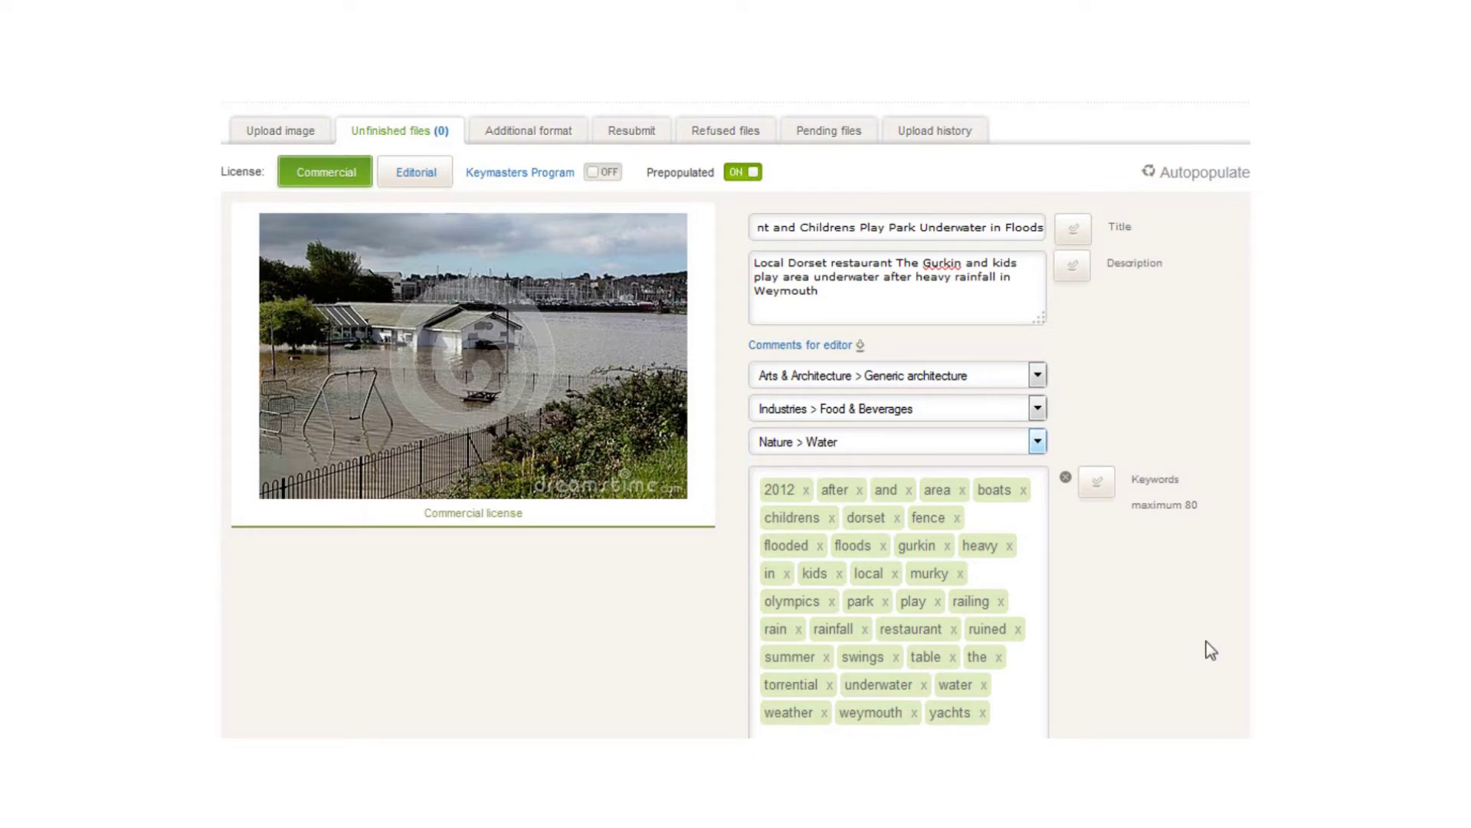
scroll(1154, 612, "down", 2)
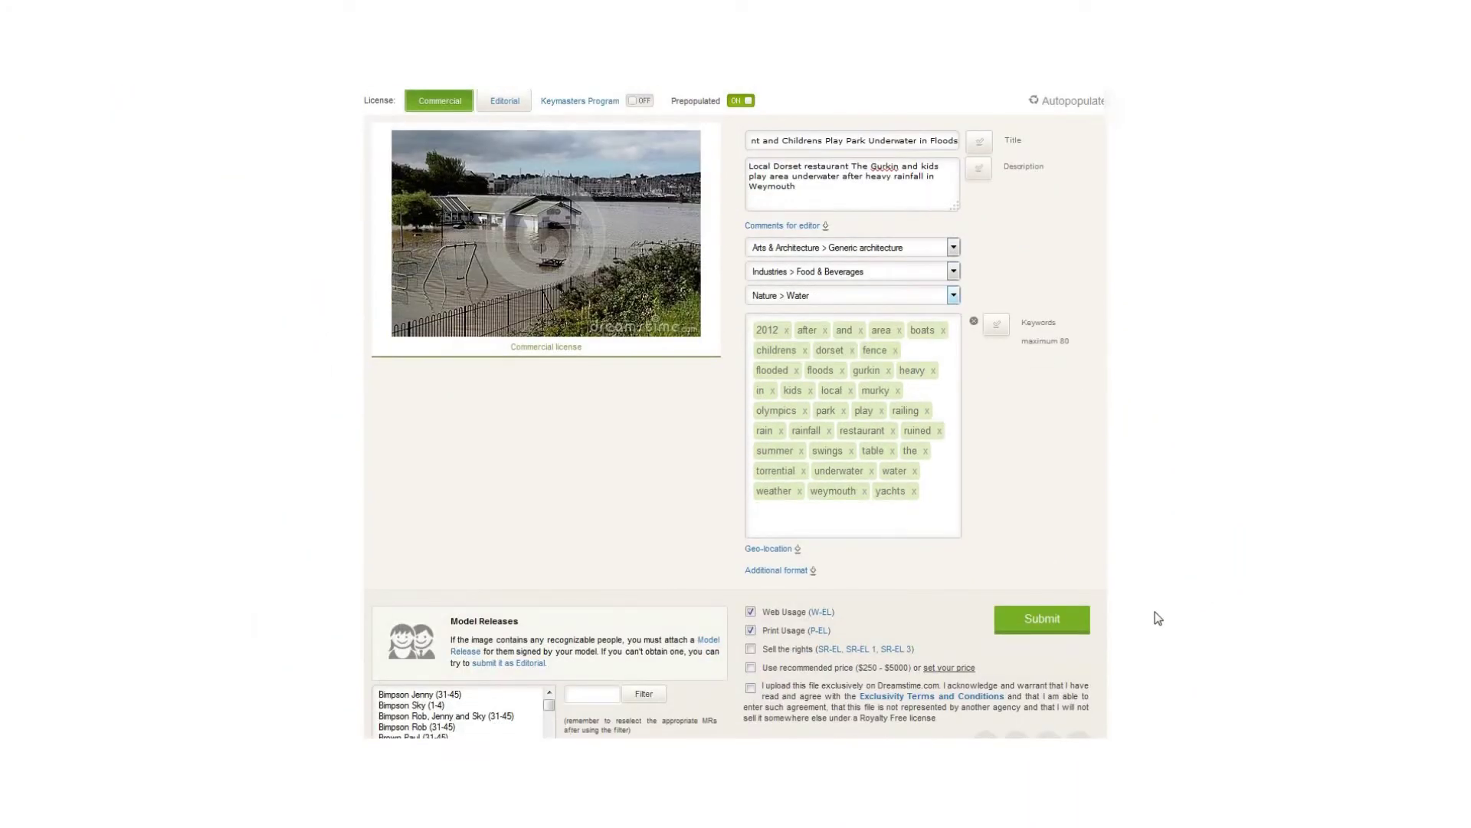
scroll(1153, 614, "down", 2)
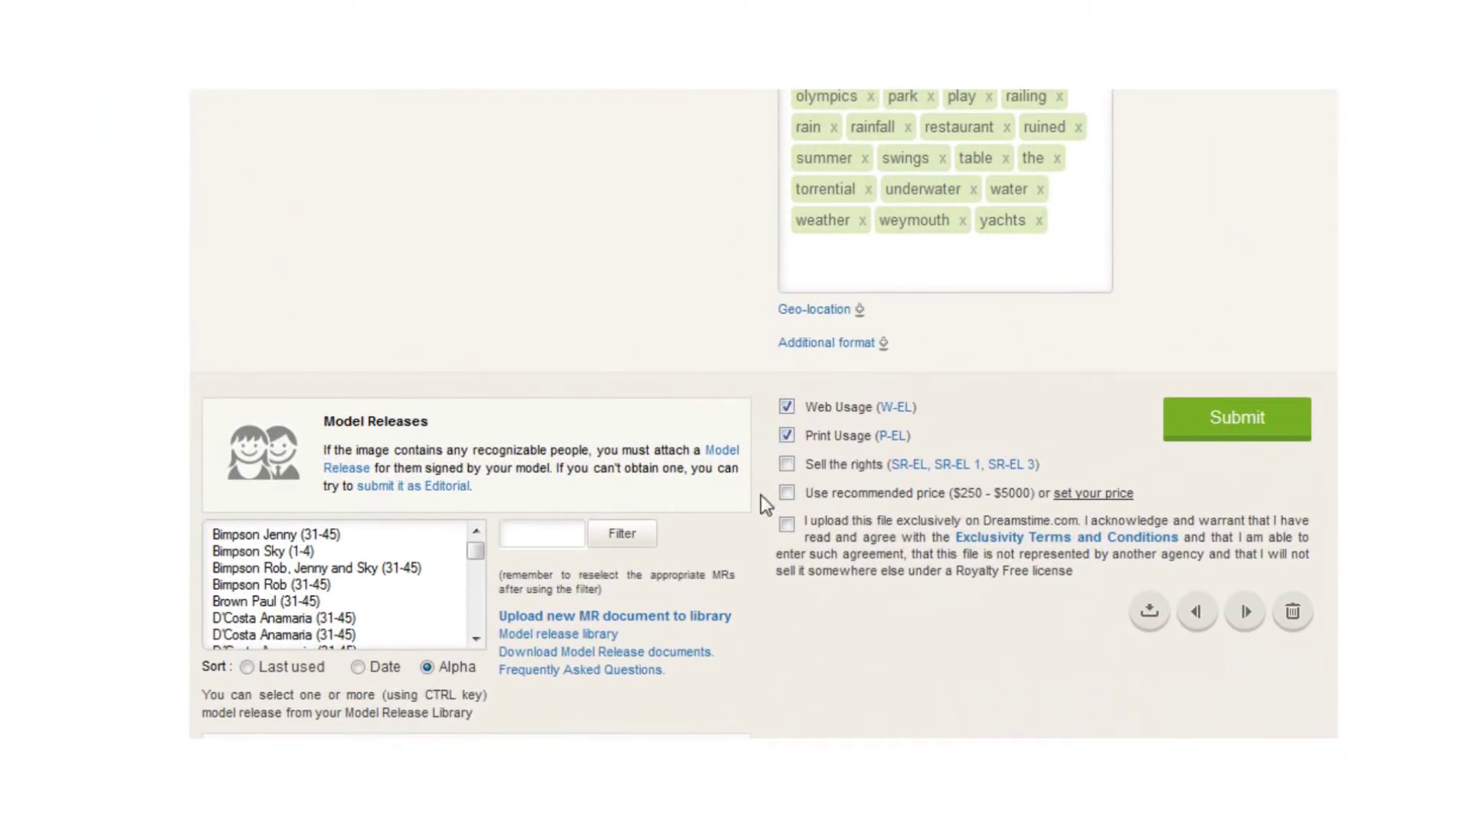
left_click(787, 464)
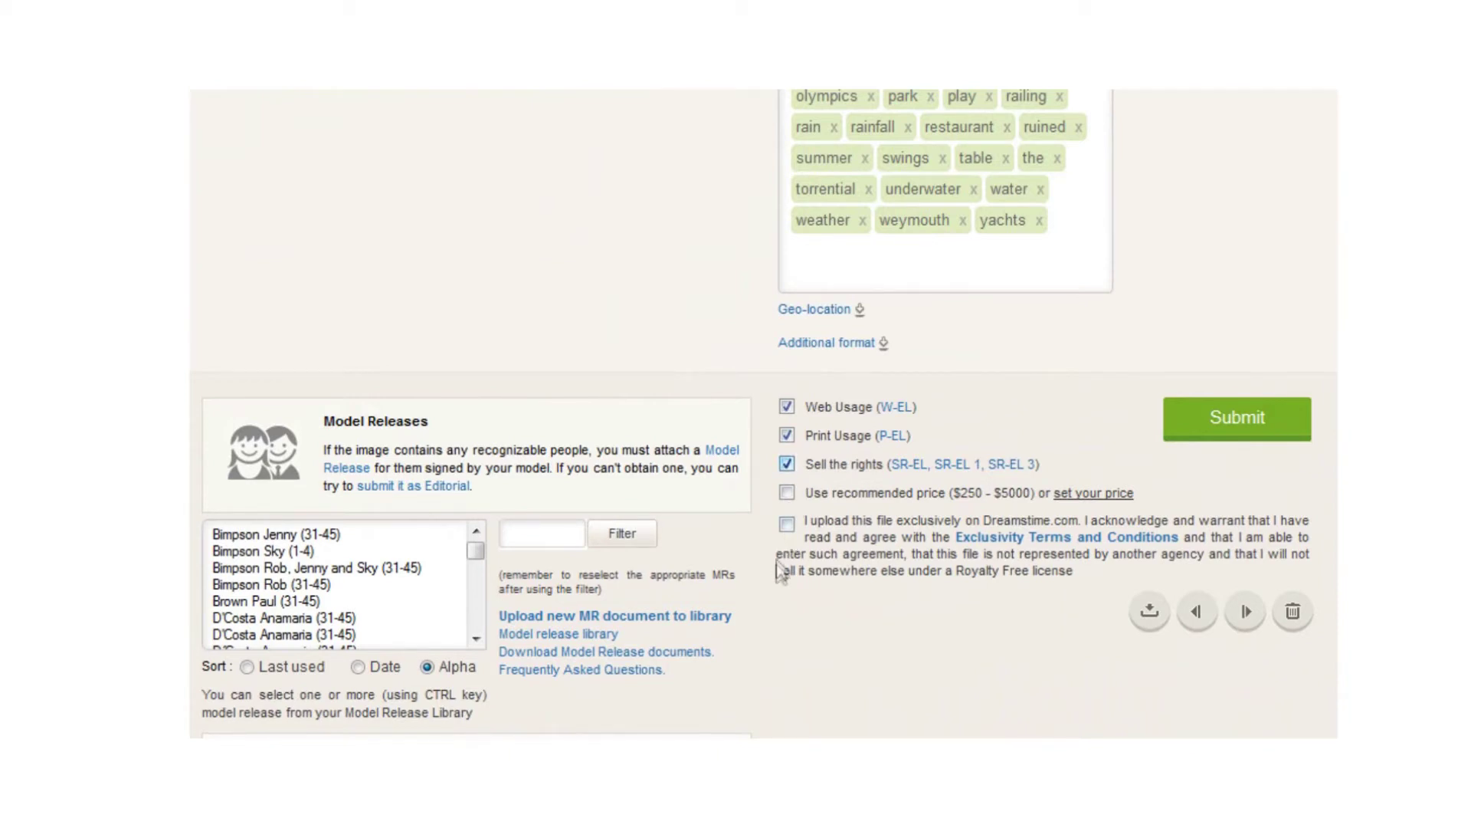
left_click(787, 492)
left_click(788, 465)
scroll(908, 618, "down", 2)
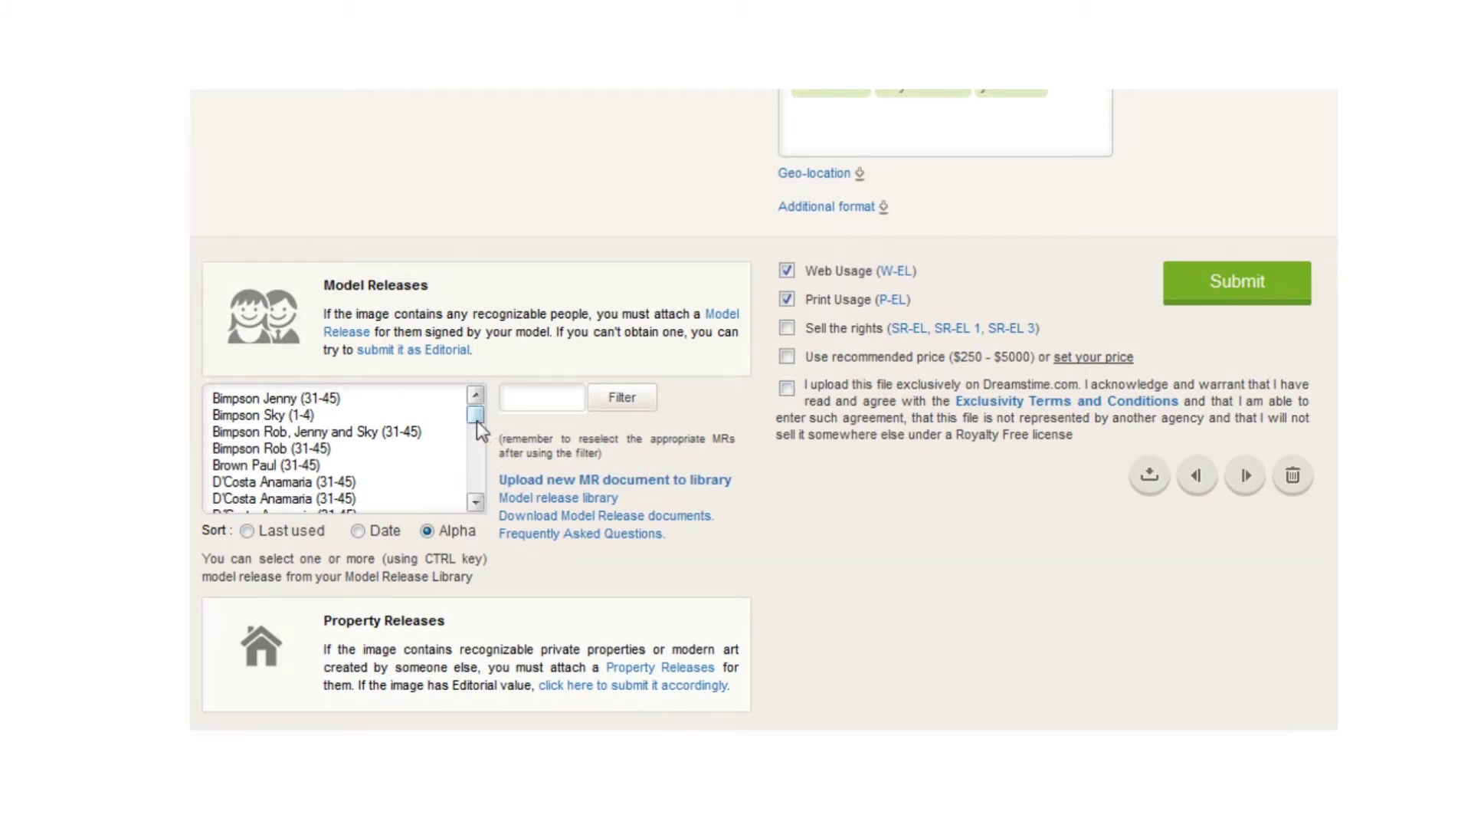
mouse_move(476, 414)
left_mouse_down()
mouse_move(483, 496)
mouse_move(485, 418)
left_mouse_up()
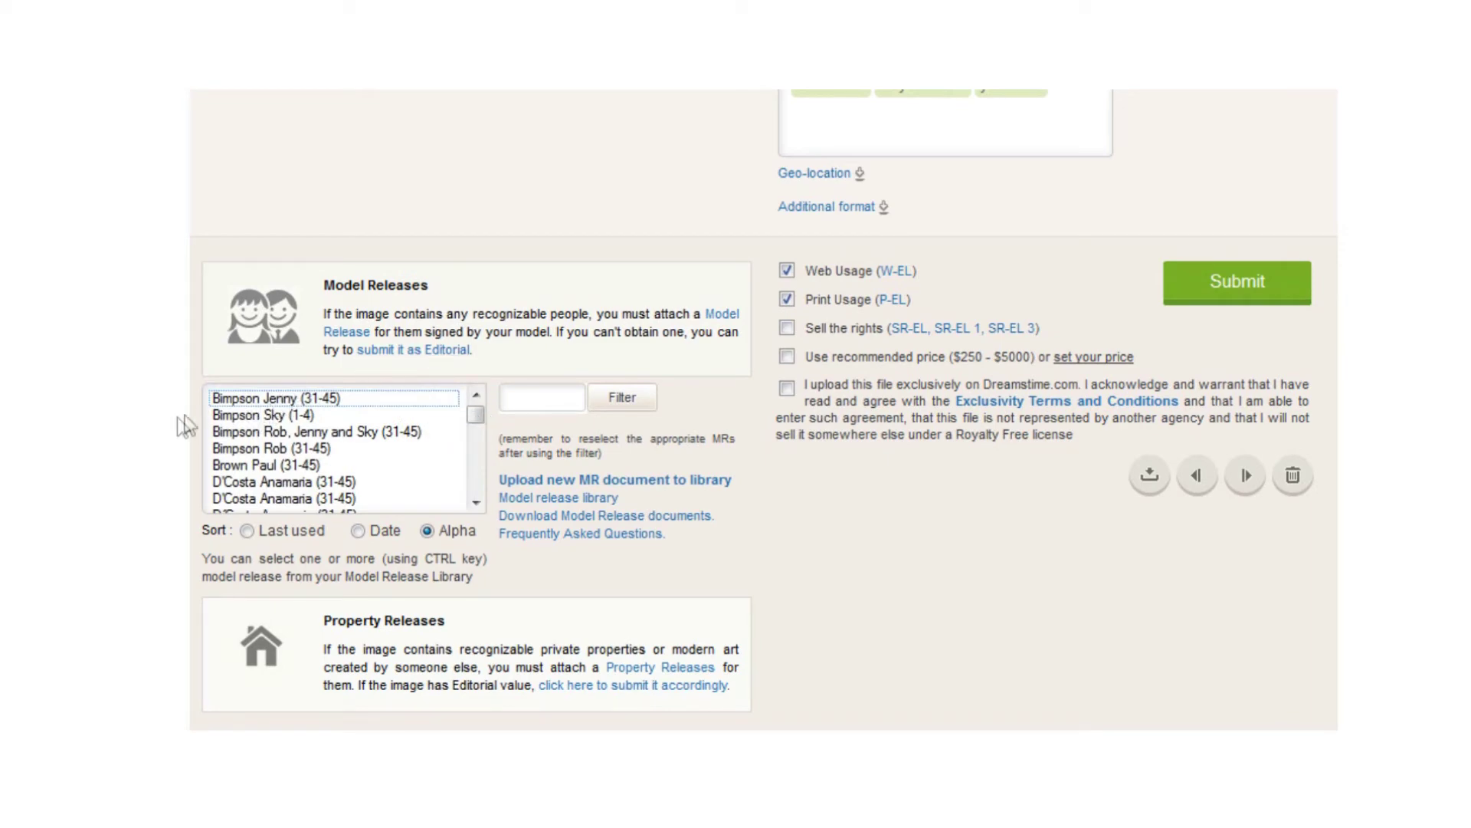
scroll(117, 412, "down", 2)
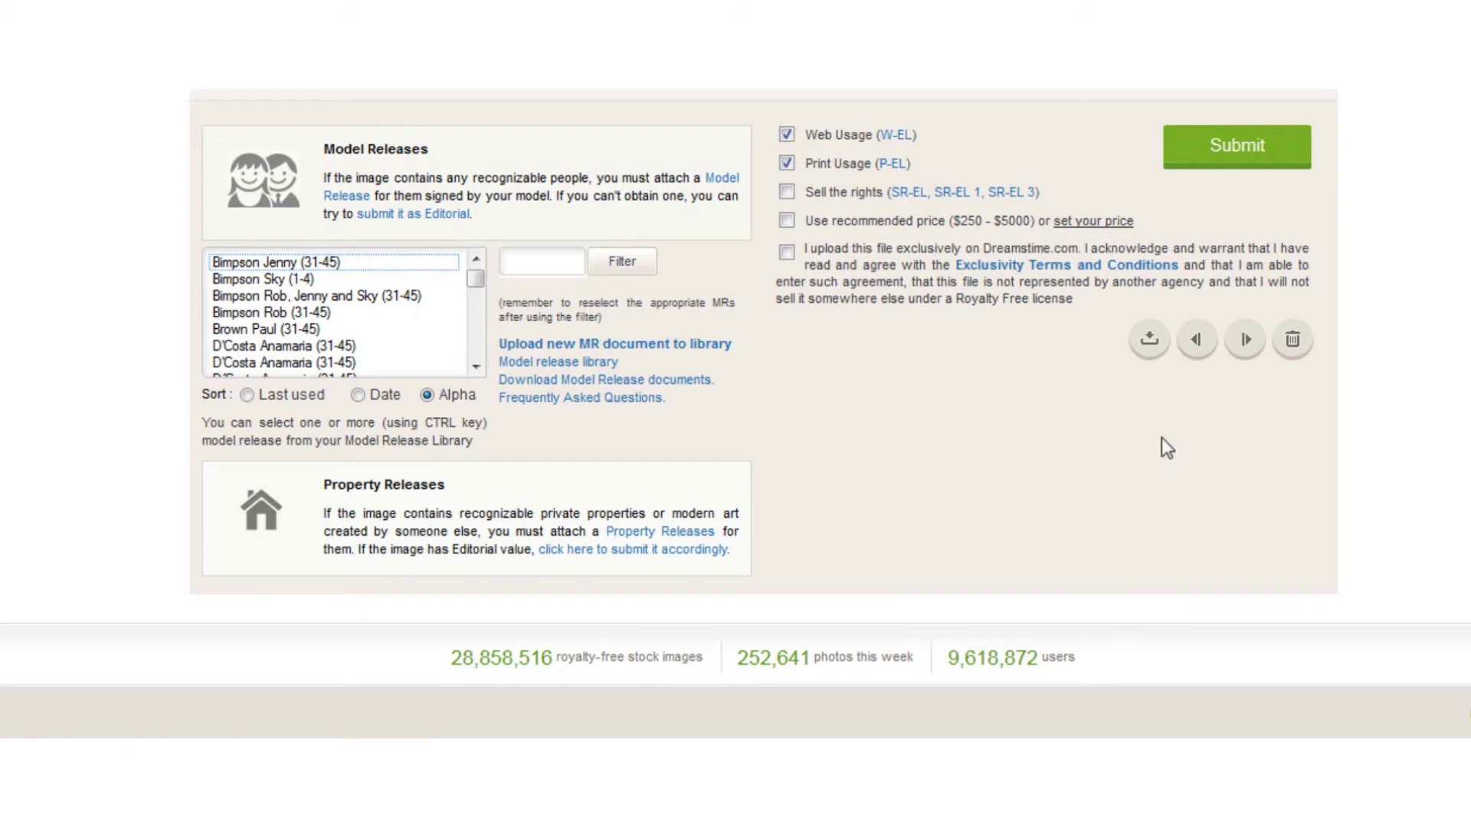
- Submit the flood photo so the Tintagel Castle cliffs photo loads for editing
left_click(1231, 160)
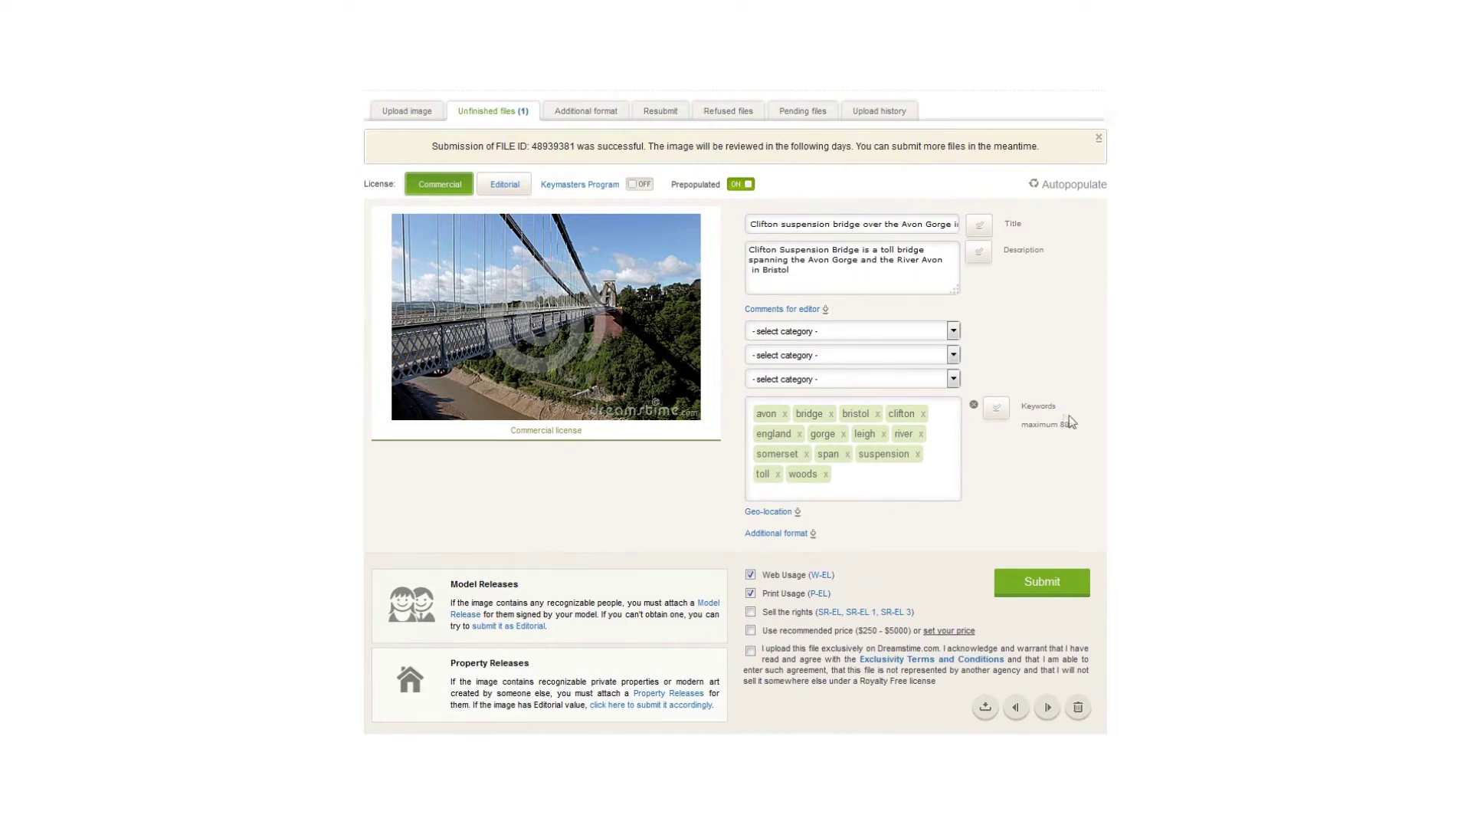
scroll(1051, 453, "down", 2)
scroll(931, 555, "down", 1)
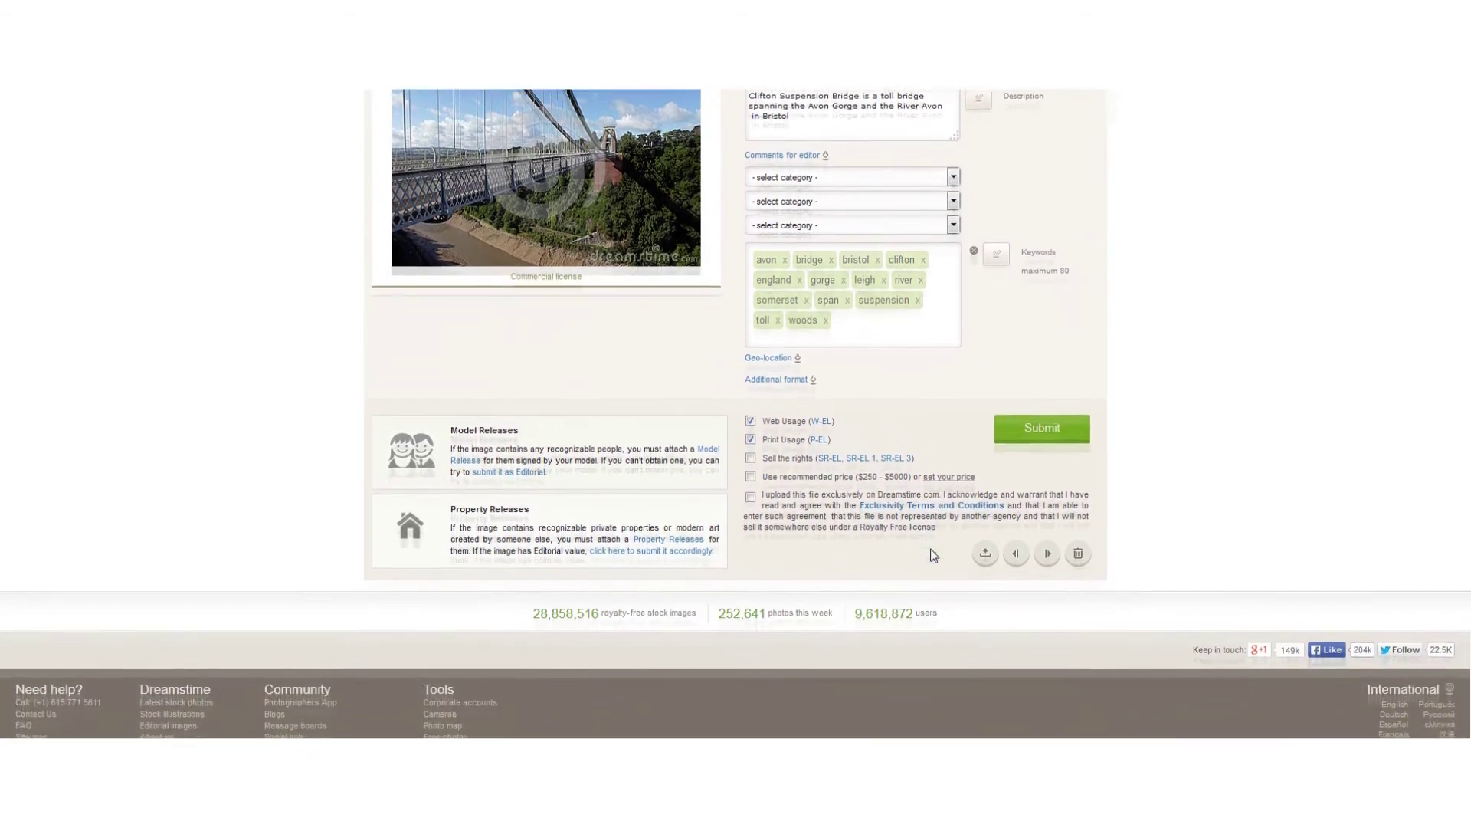
scroll(931, 554, "up", 2)
scroll(934, 555, "up", 2)
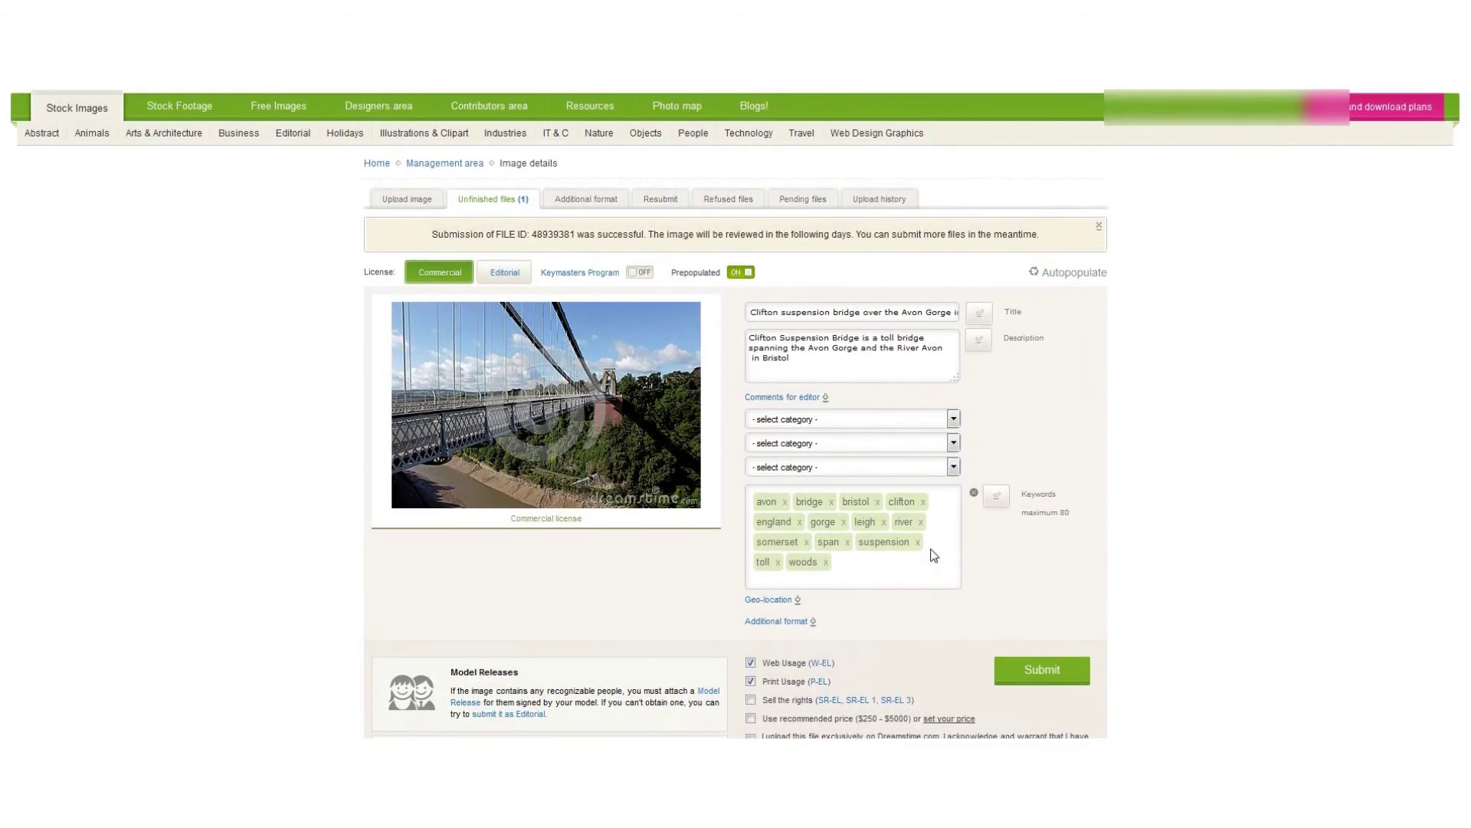
scroll(934, 555, "down", 2)
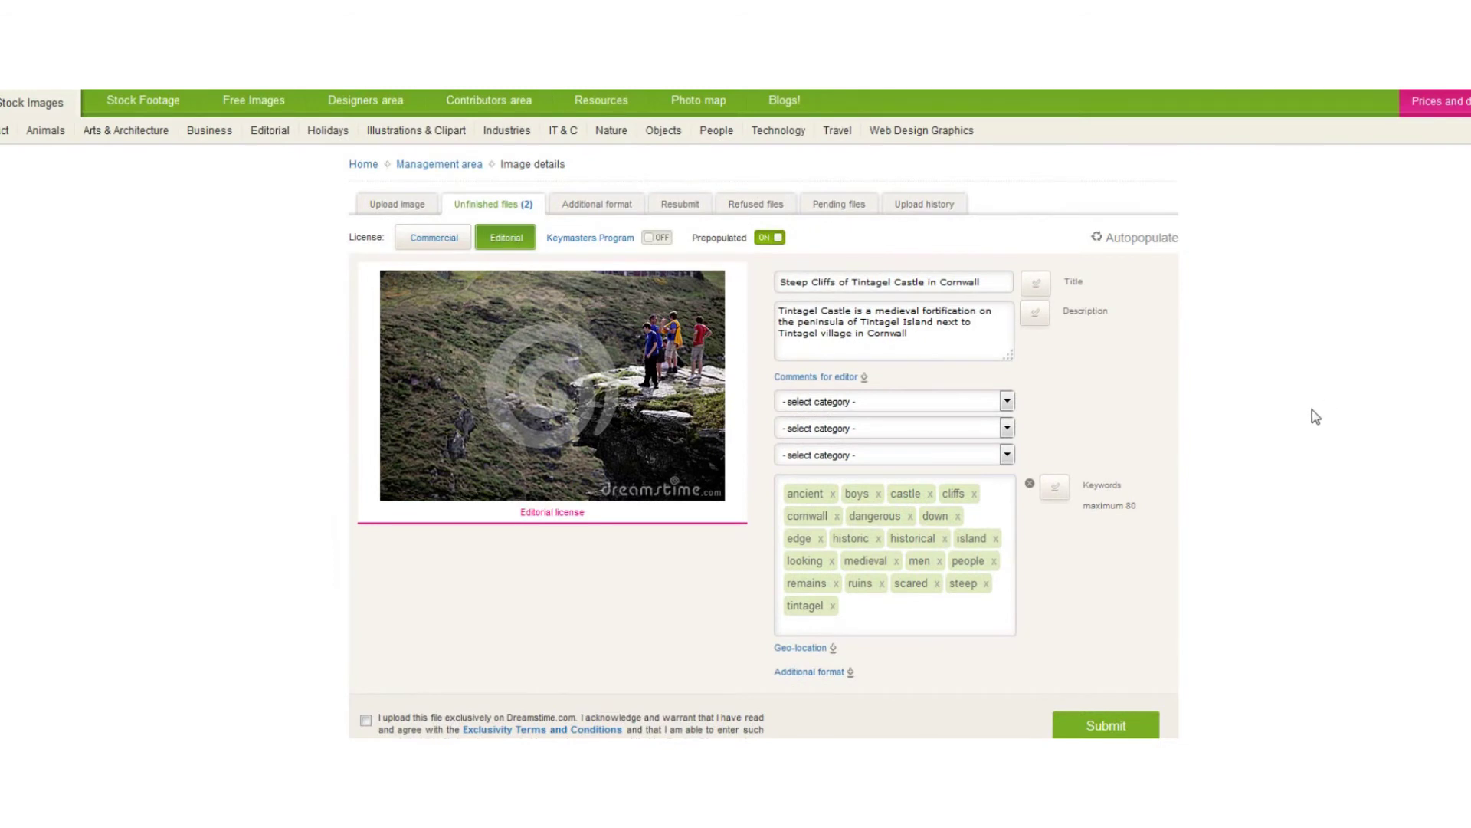
- Review the Pending files list of submitted photos with 146–154 hour ETRs
scroll(692, 443, "down", 2)
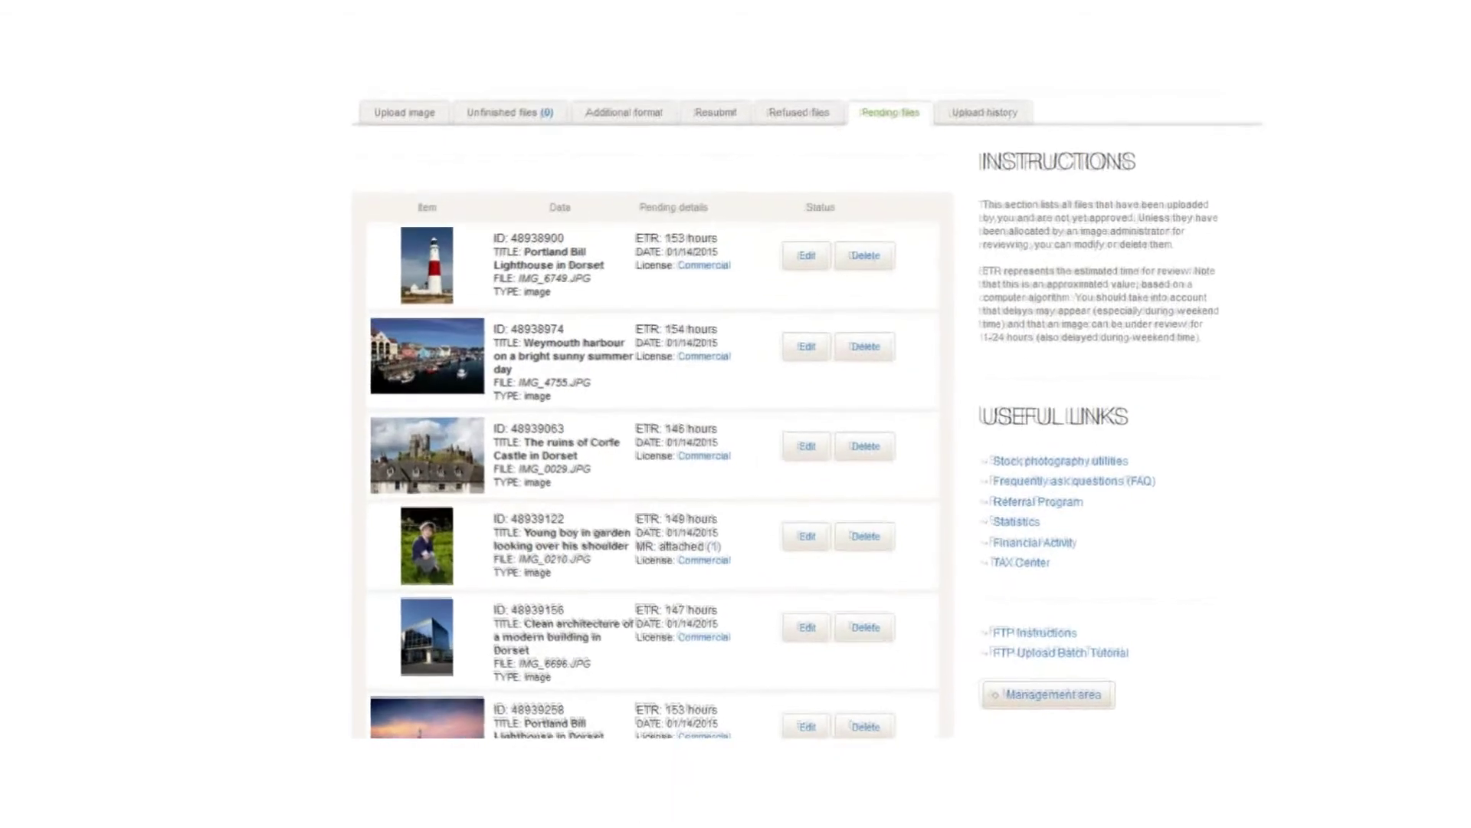
scroll(682, 414, "down", 5)
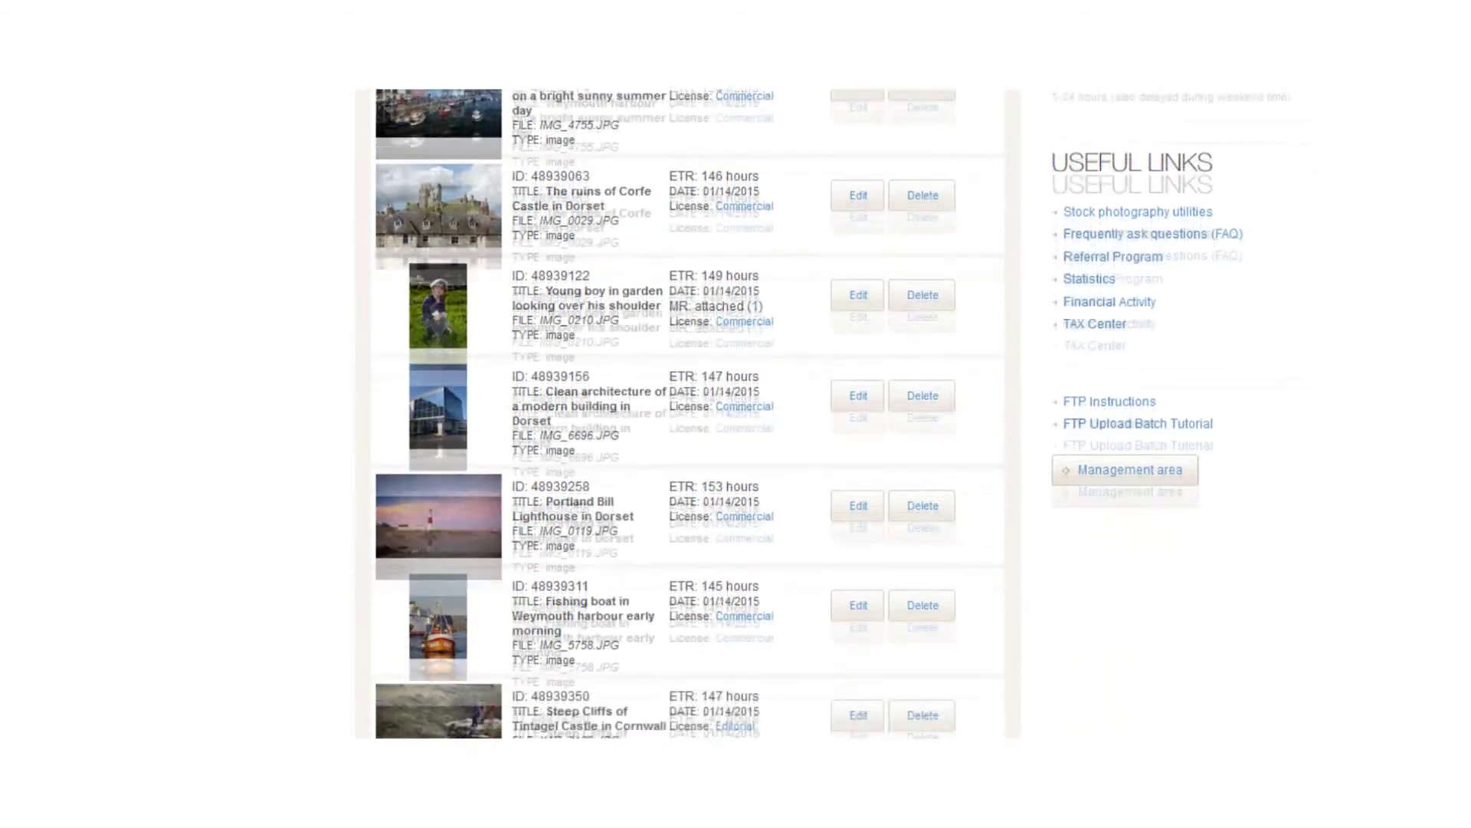
scroll(687, 414, "up", 1)
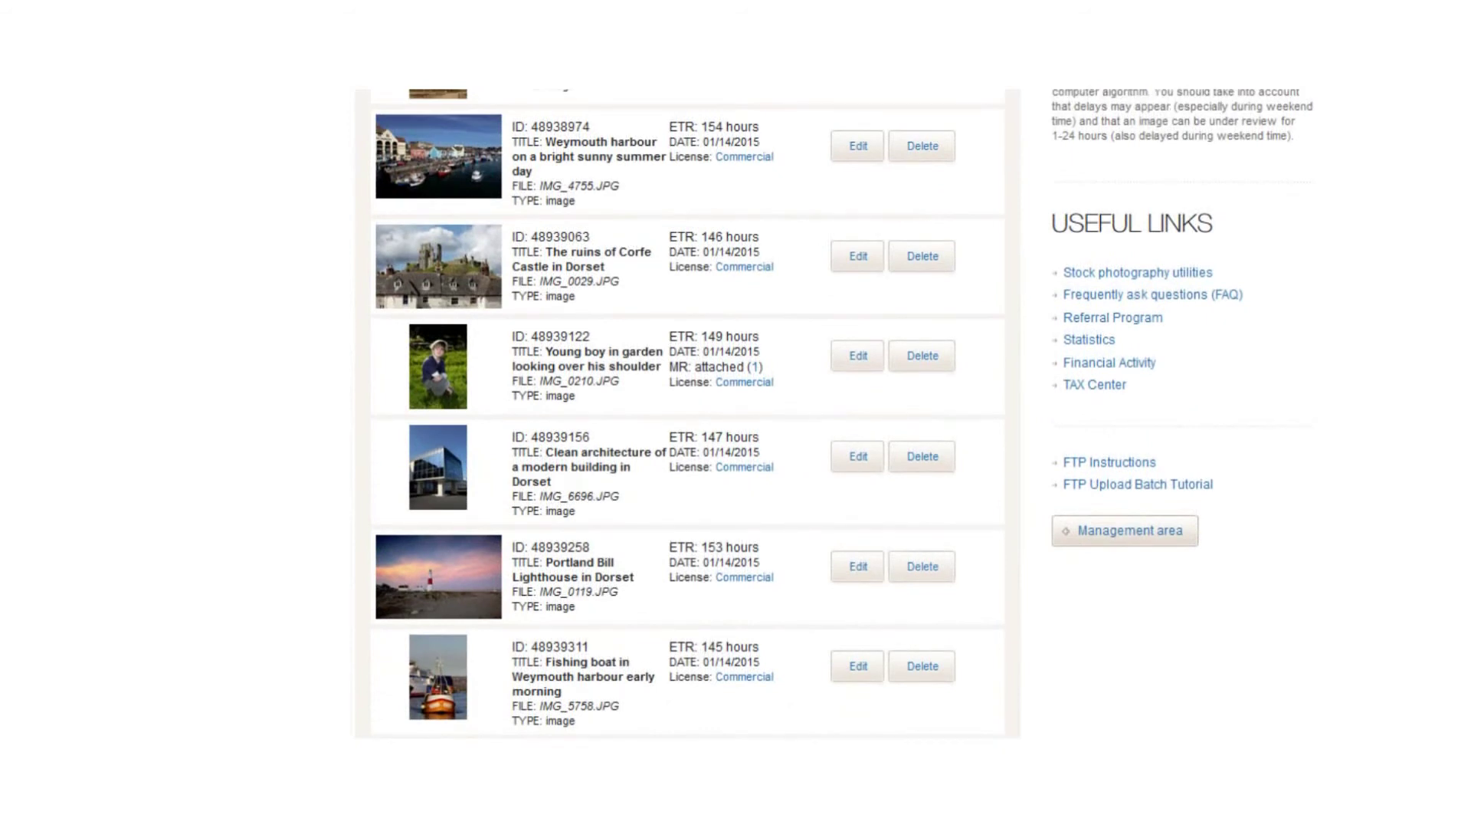
scroll(682, 139, "up", 2)
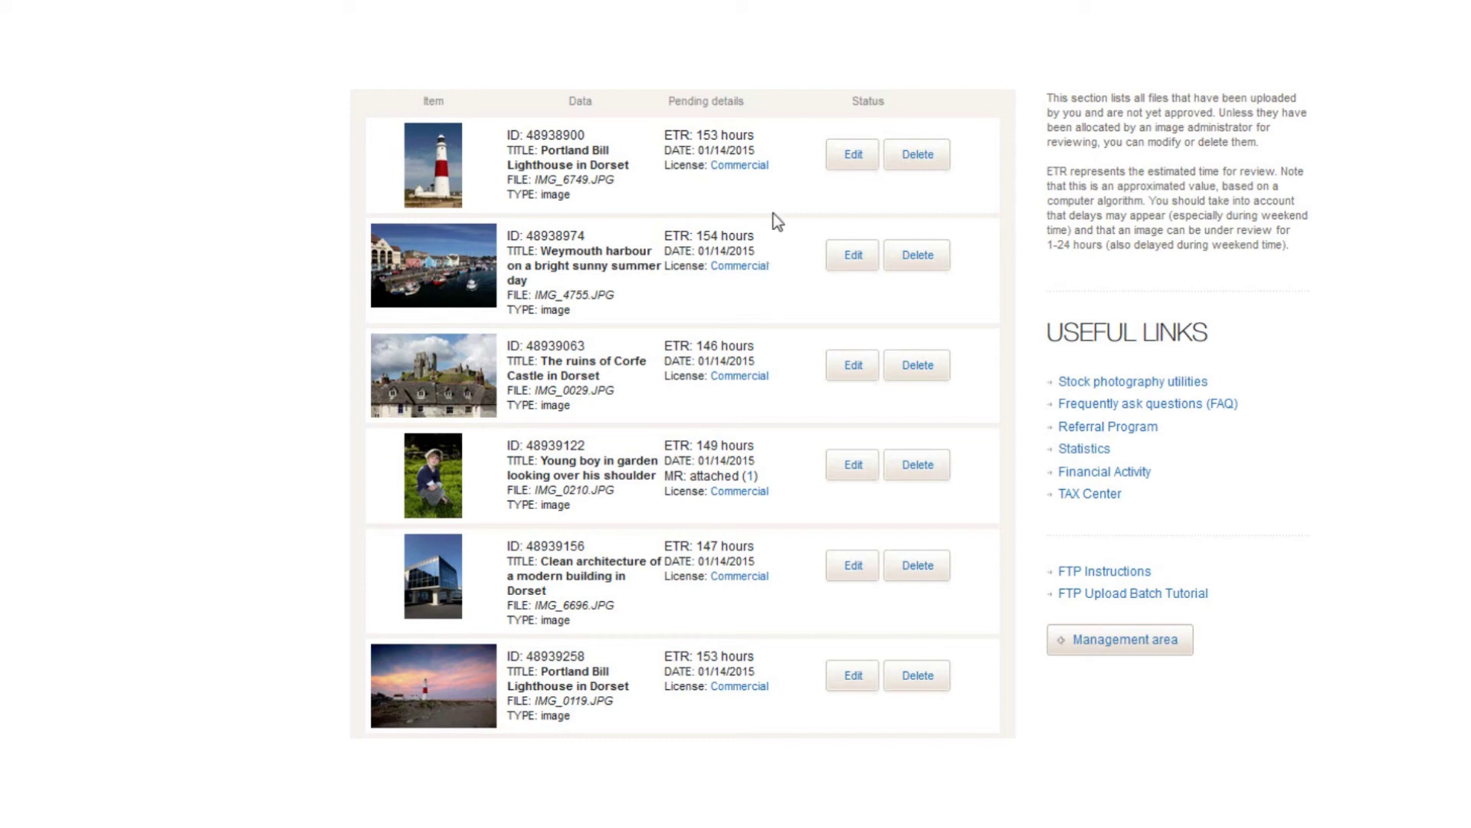
scroll(774, 365, "down", 5)
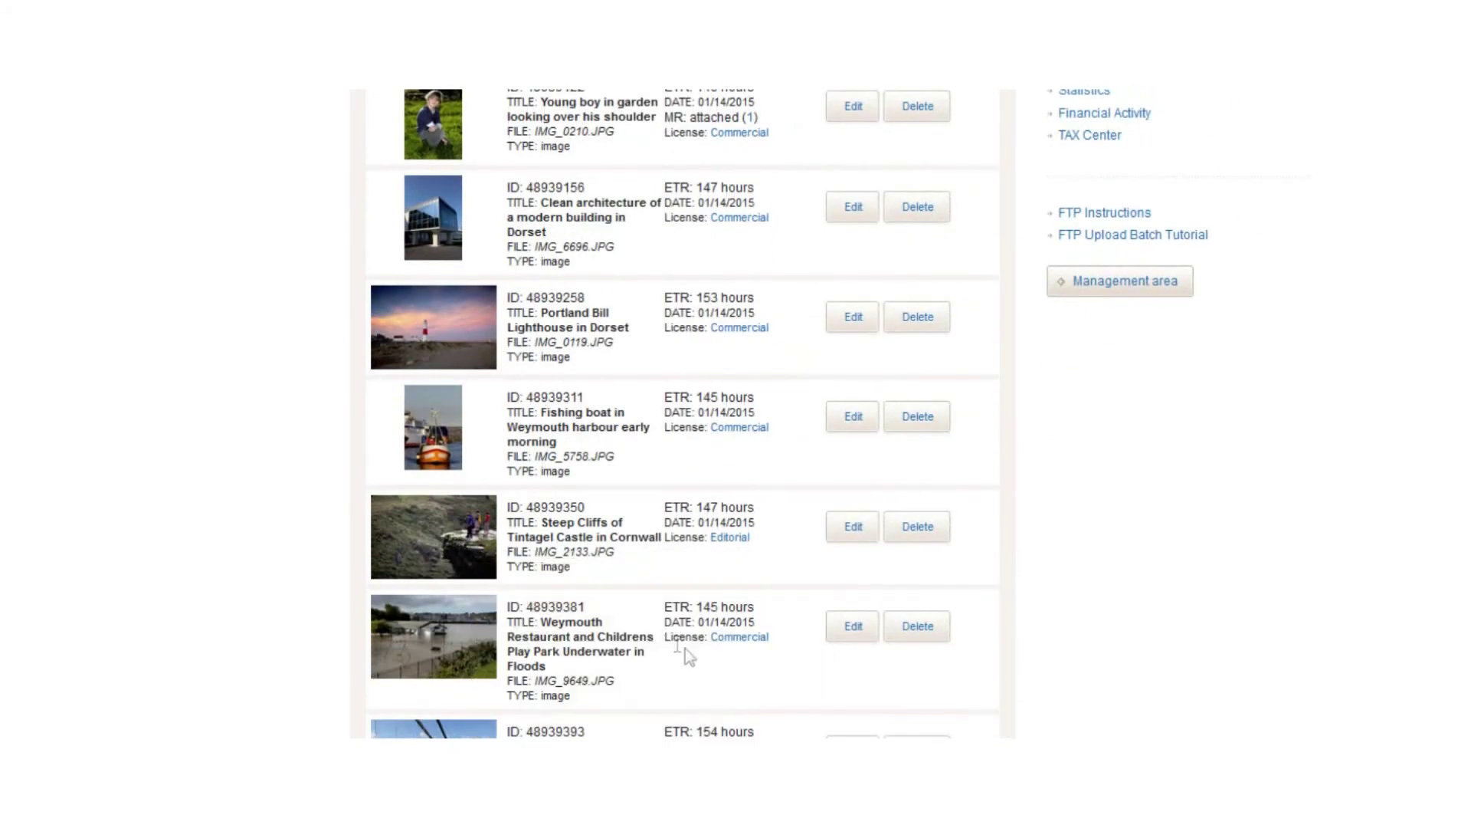
scroll(692, 623, "up", 5)
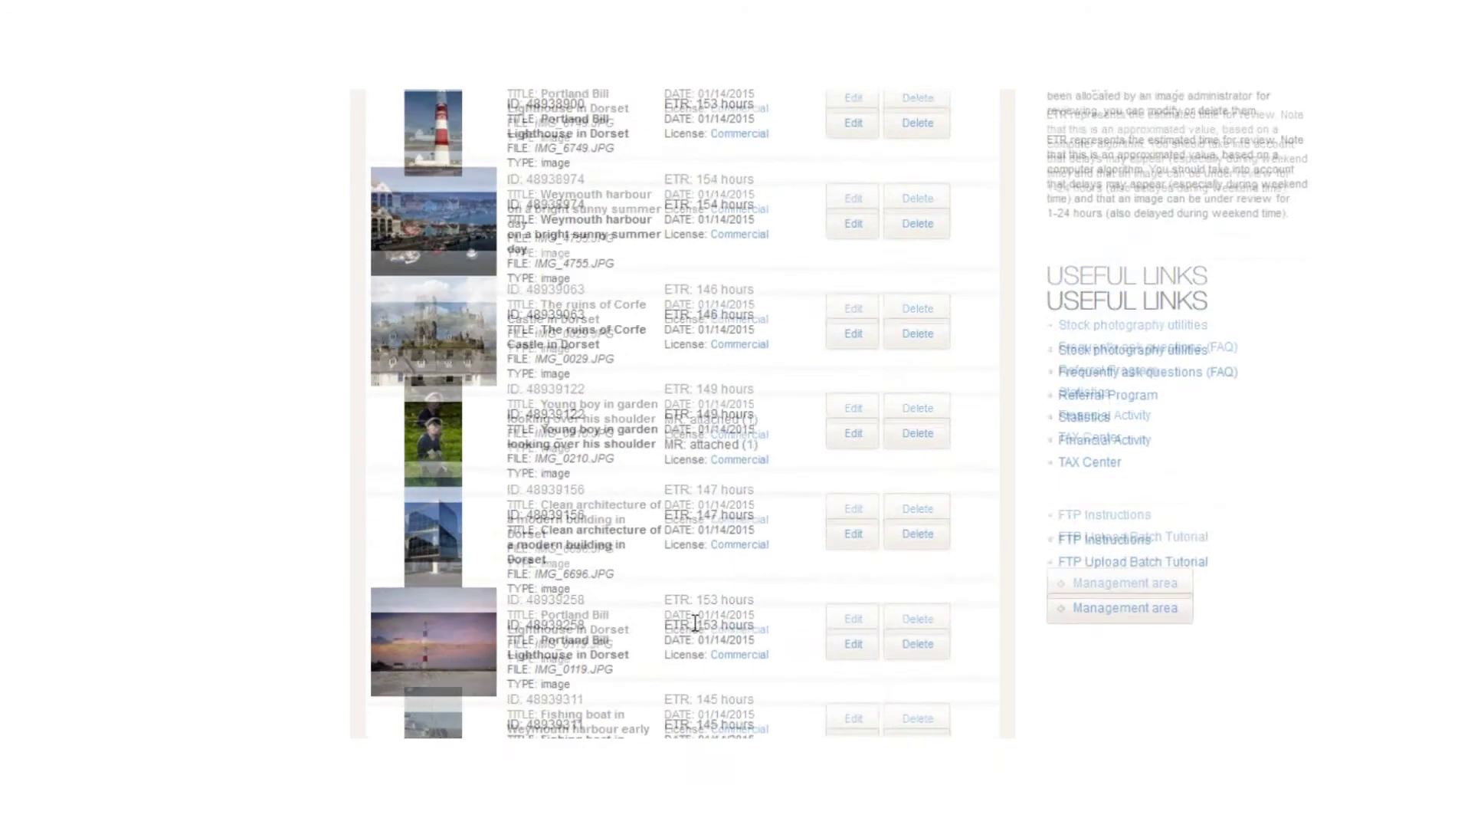
mouse_move(450, 276)
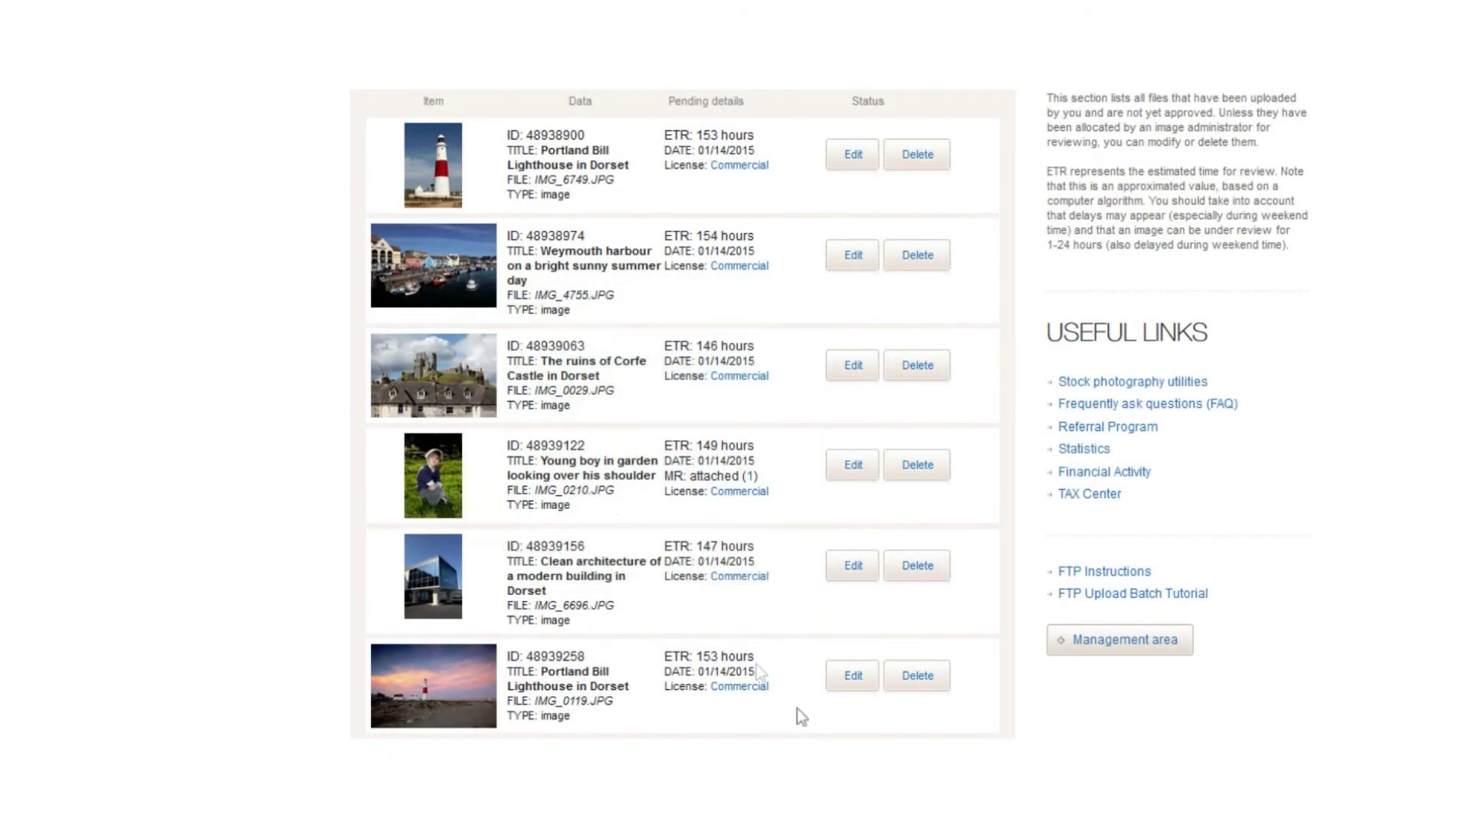
scroll(736, 414, "down", 5)
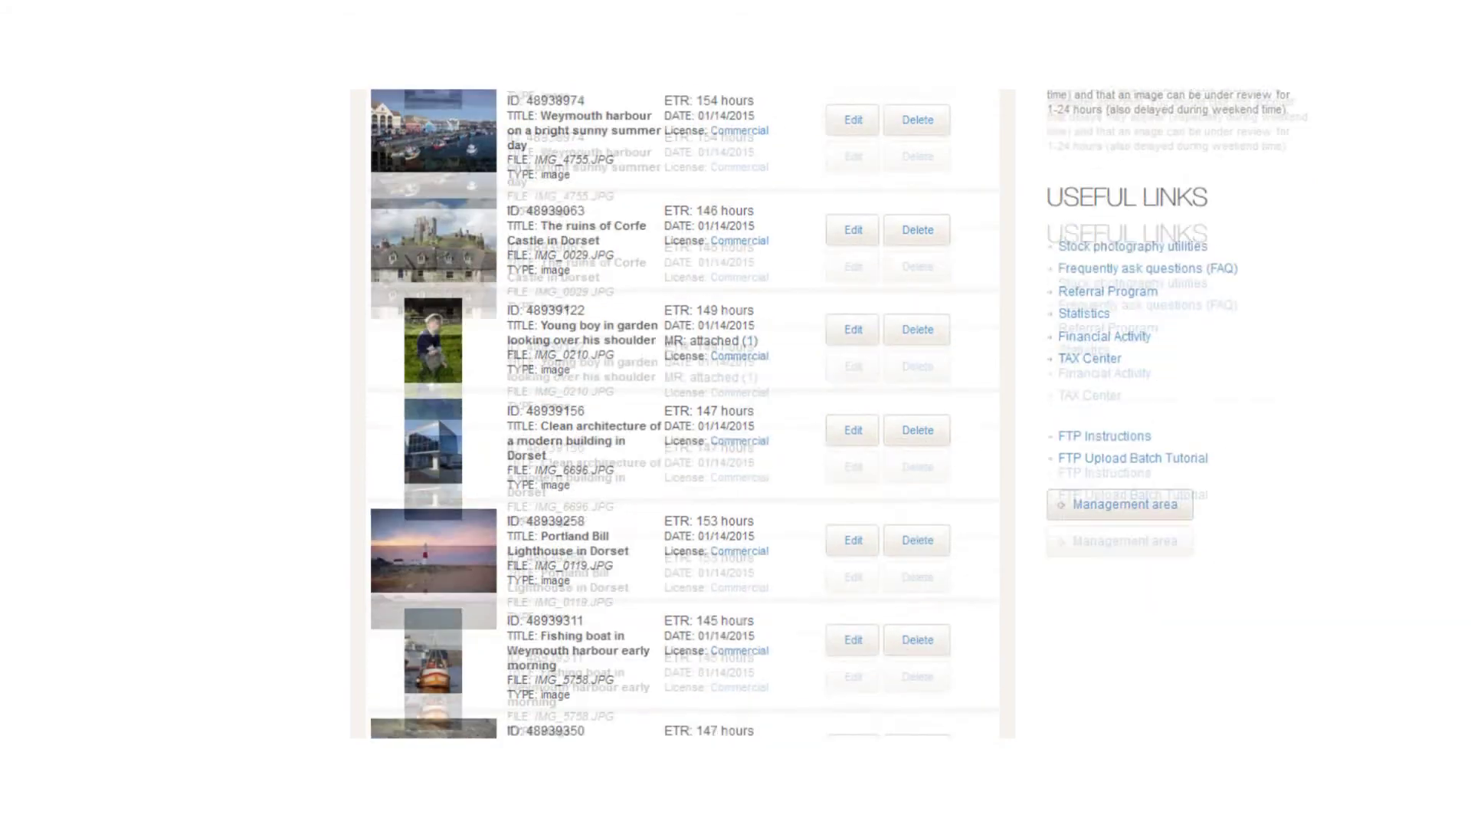
scroll(736, 414, "up", 8)
scroll(735, 413, "down", 8)
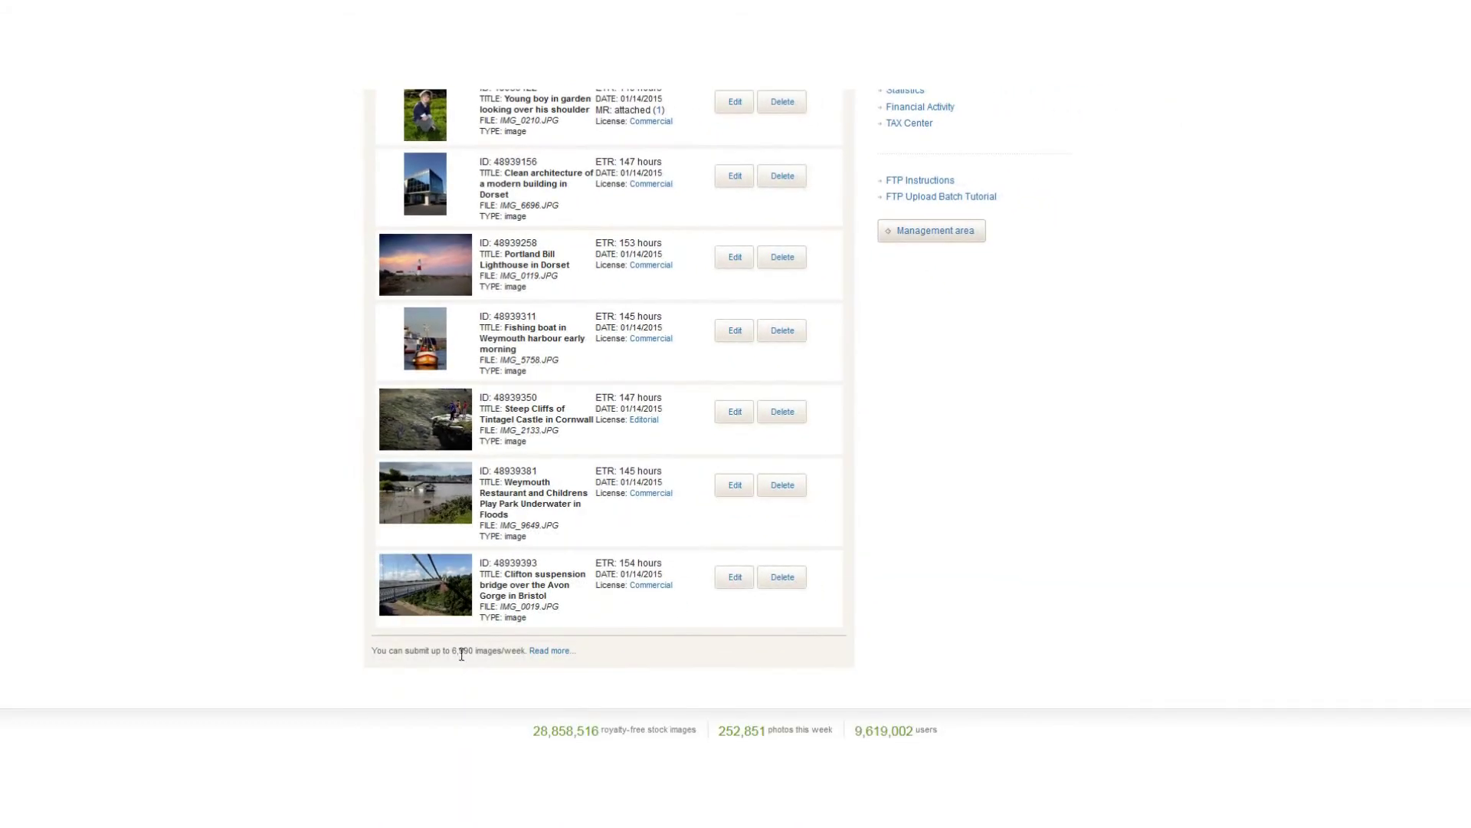
double_click(458, 650)
scroll(637, 627, "up", 8)
scroll(639, 627, "down", 2)
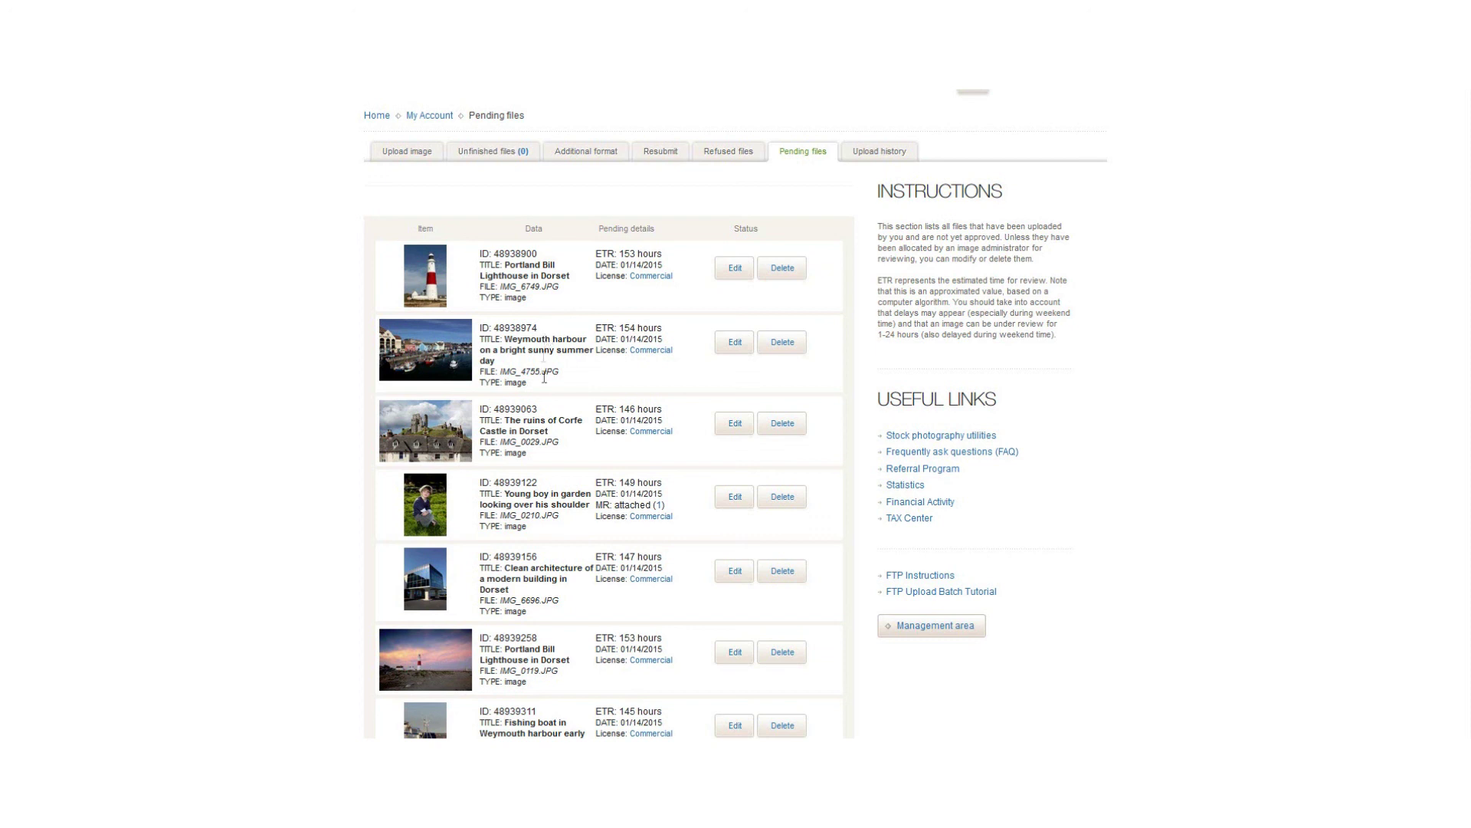
double_click(622, 255)
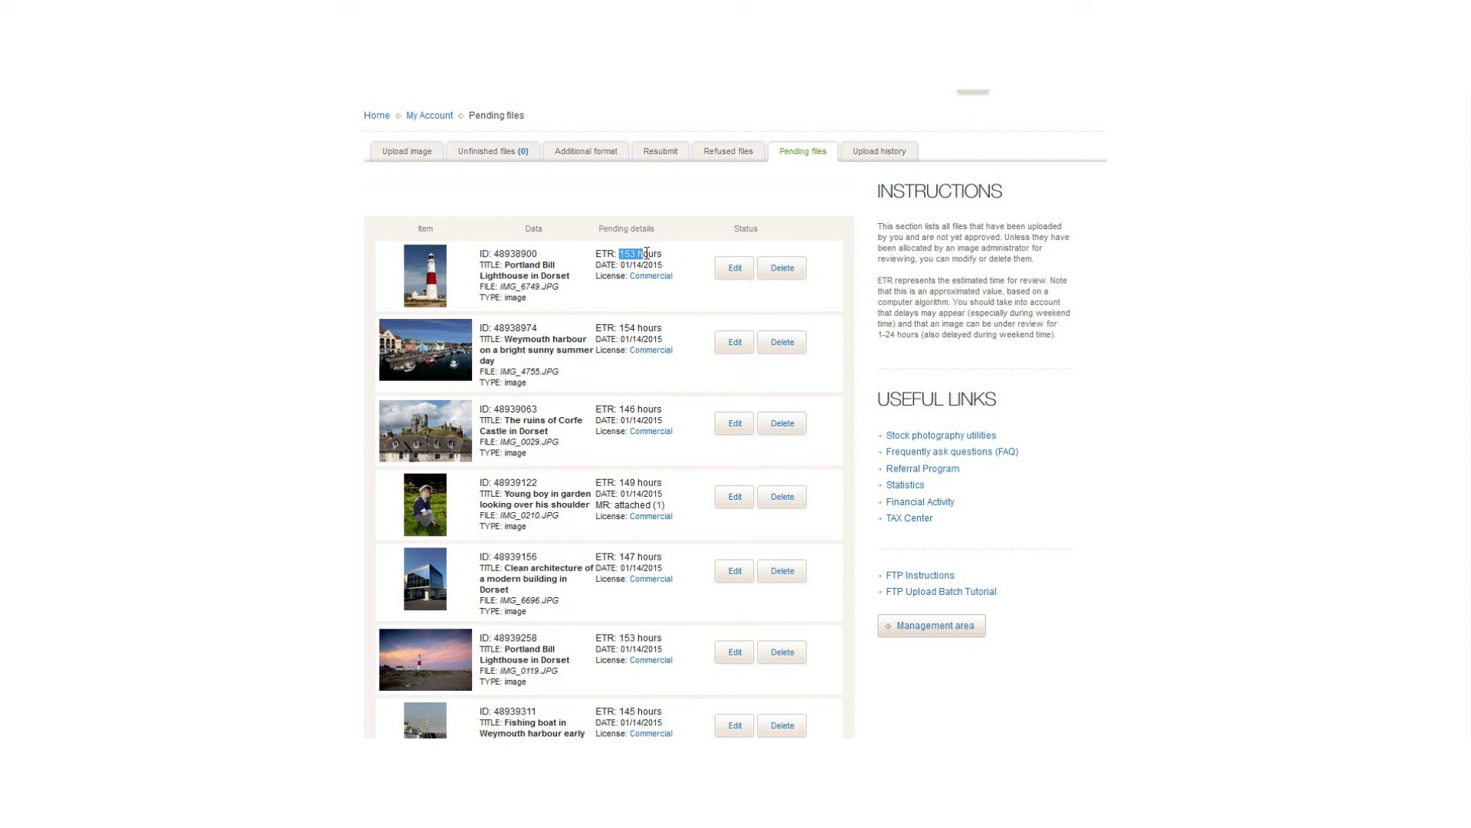